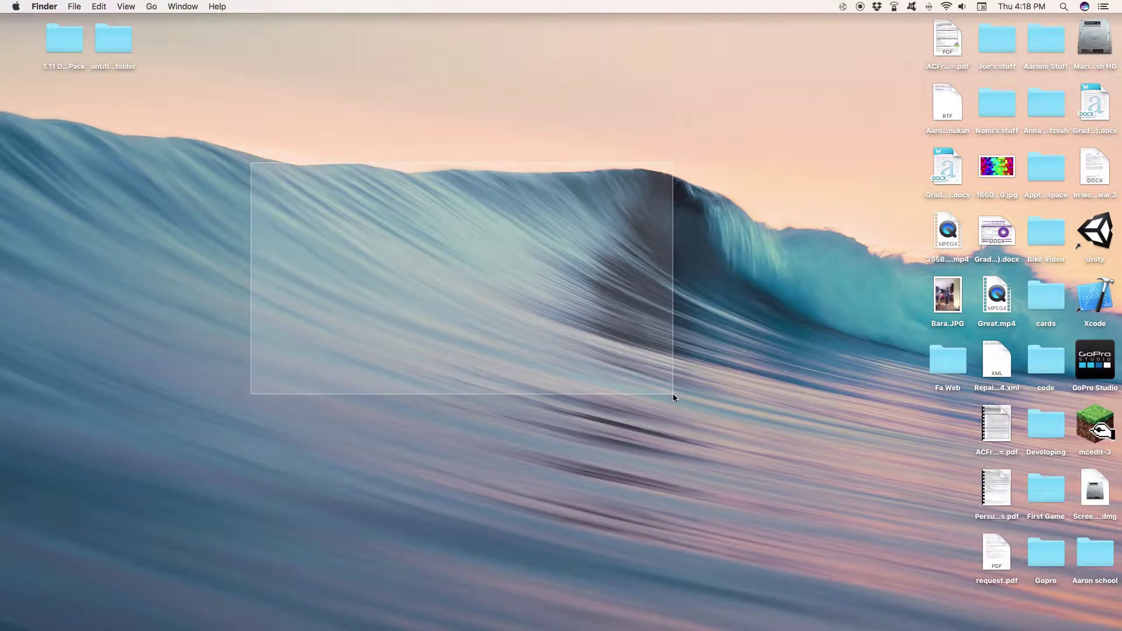
# Step: Download the WorldEdit 6.1.6 jar for Minecraft 1.11 from CurseForge and drag it onto the desktop
pyautogui.moveTo(673, 394); pyautogui.dragTo(673, 397)
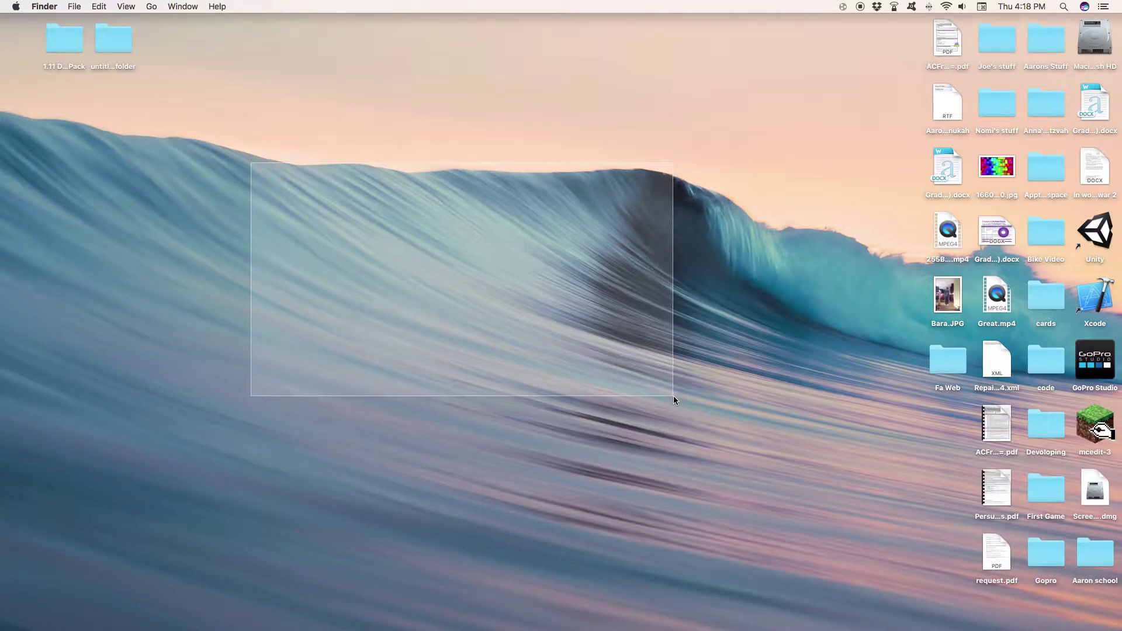
pyautogui.moveTo(674, 395); pyautogui.dragTo(673, 395)
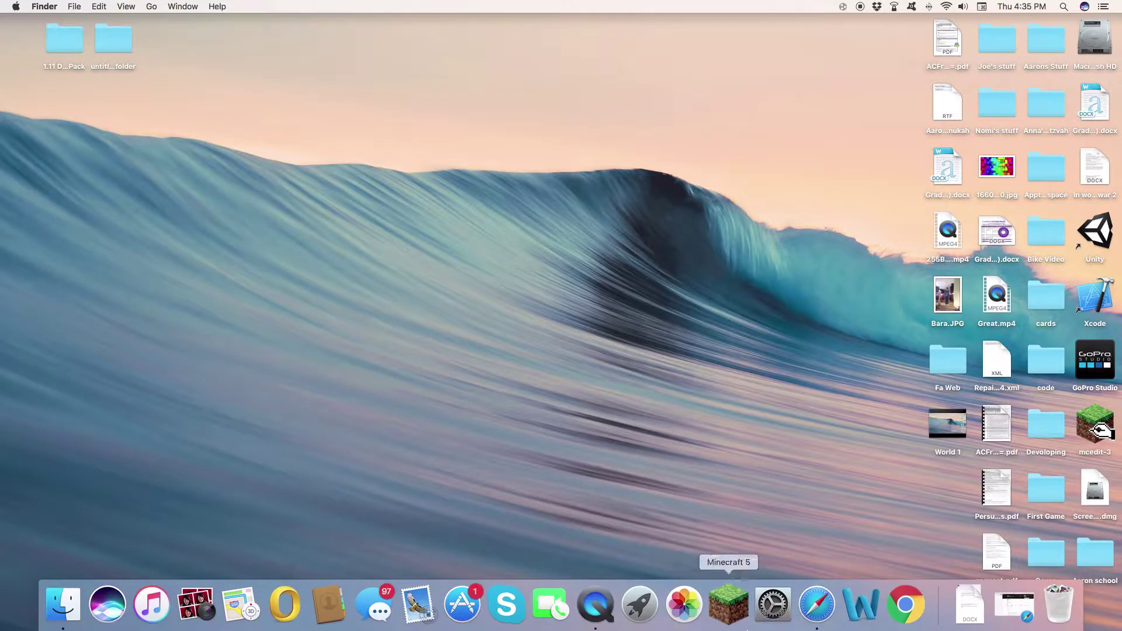
pyautogui.click(826, 604)
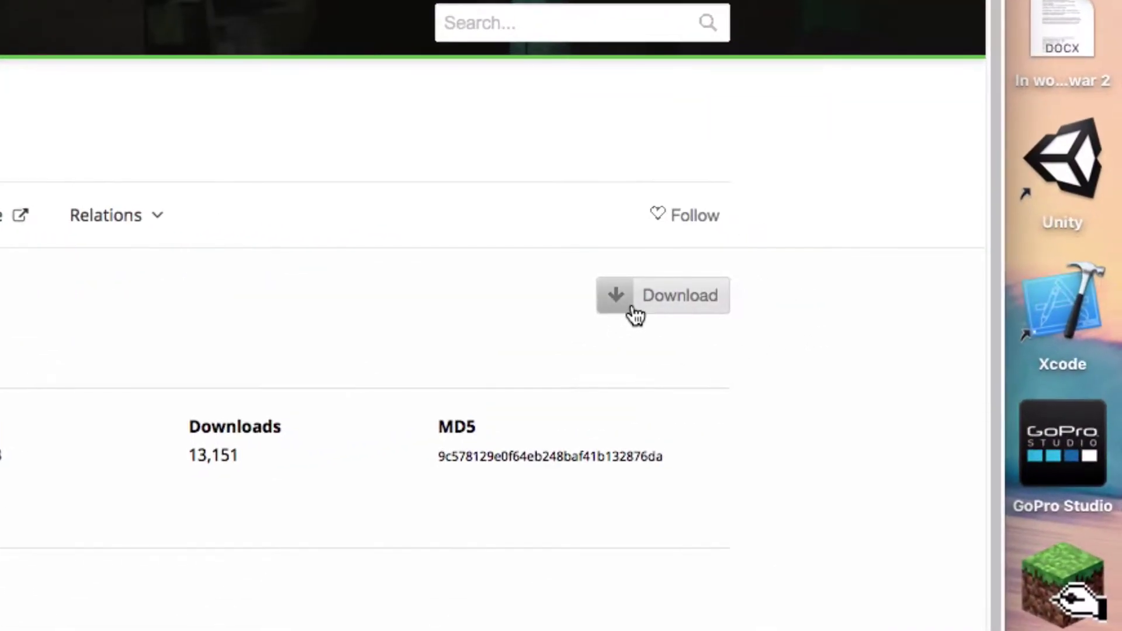
pyautogui.click(635, 315)
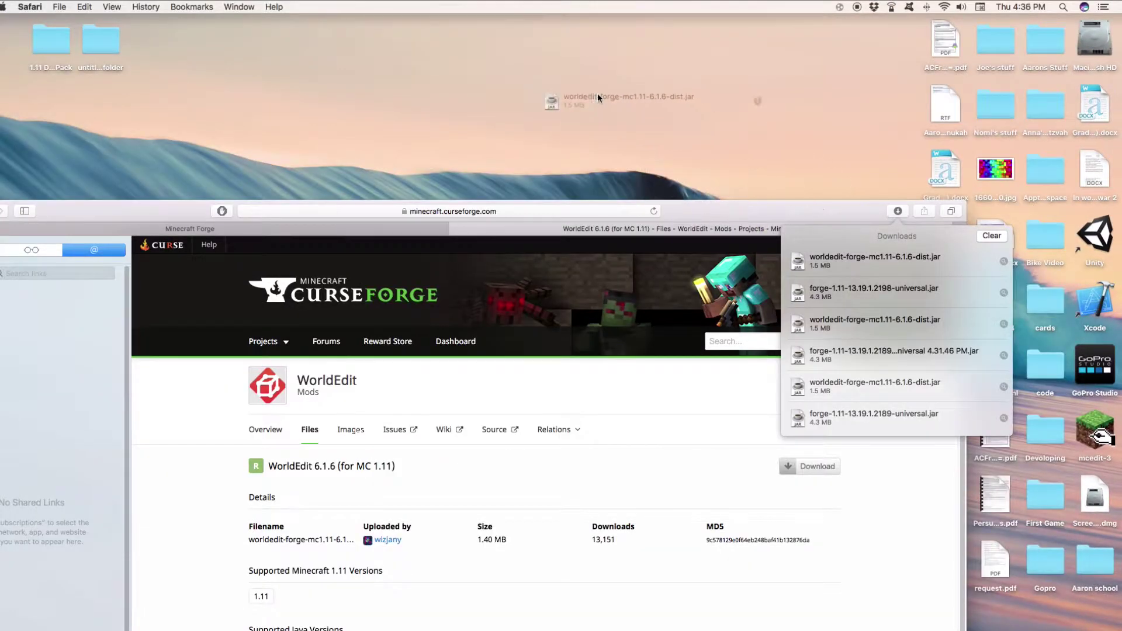
pyautogui.moveTo(597, 96); pyautogui.dragTo(348, 68)
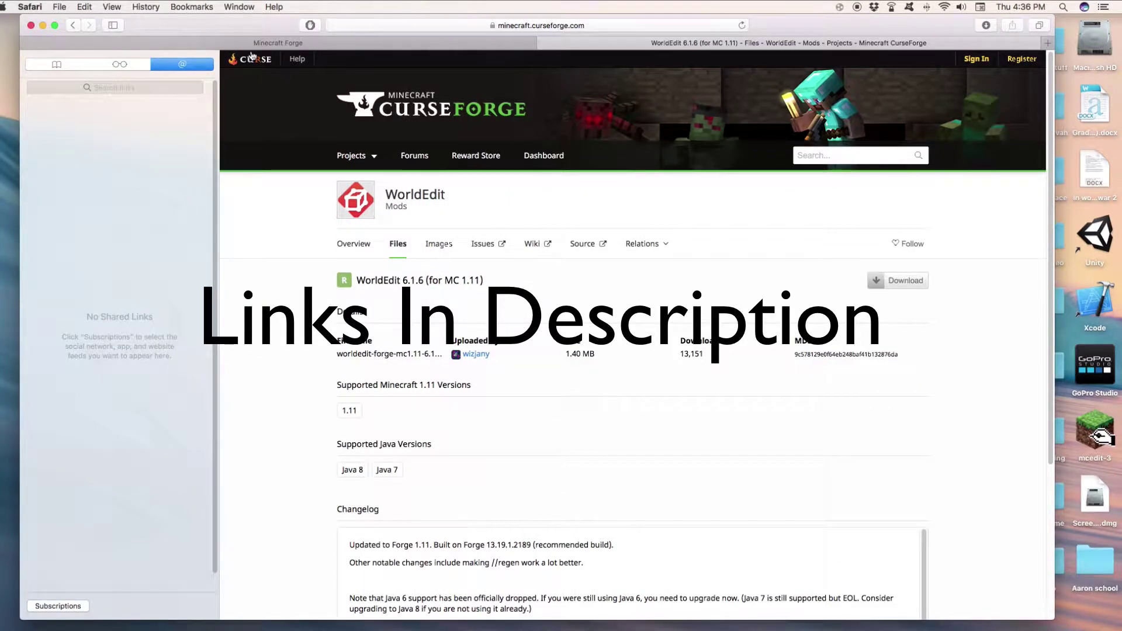
# Step: Switch to the Minecraft Forge page, visit the 1.6.2 downloads, then return to the 1.11 downloads
pyautogui.click(255, 48)
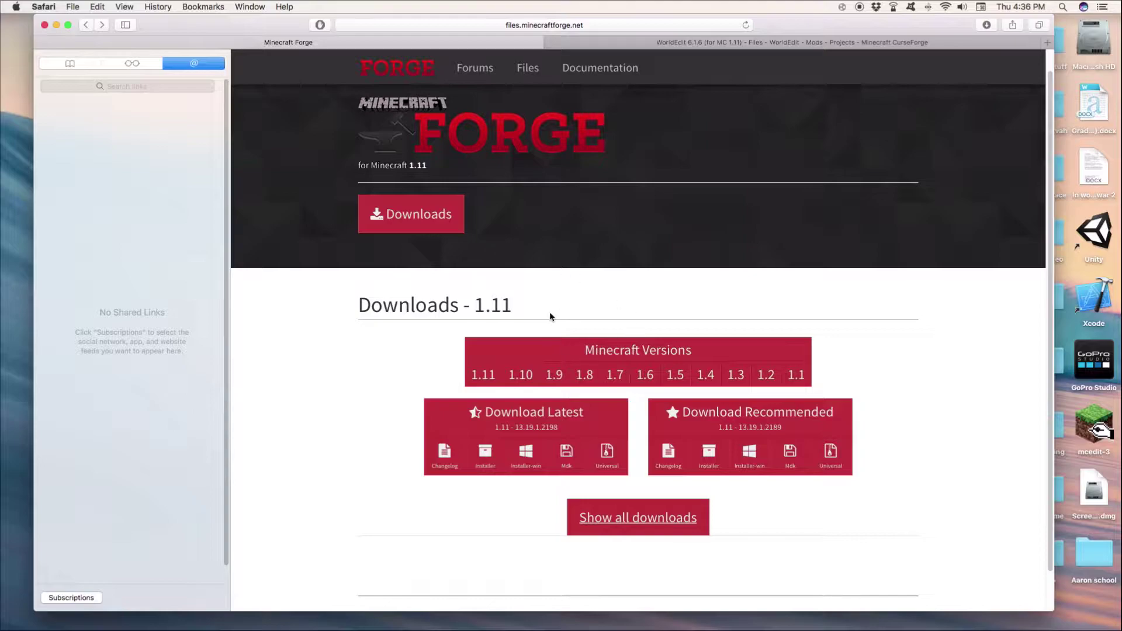
pyautogui.moveTo(643, 383)
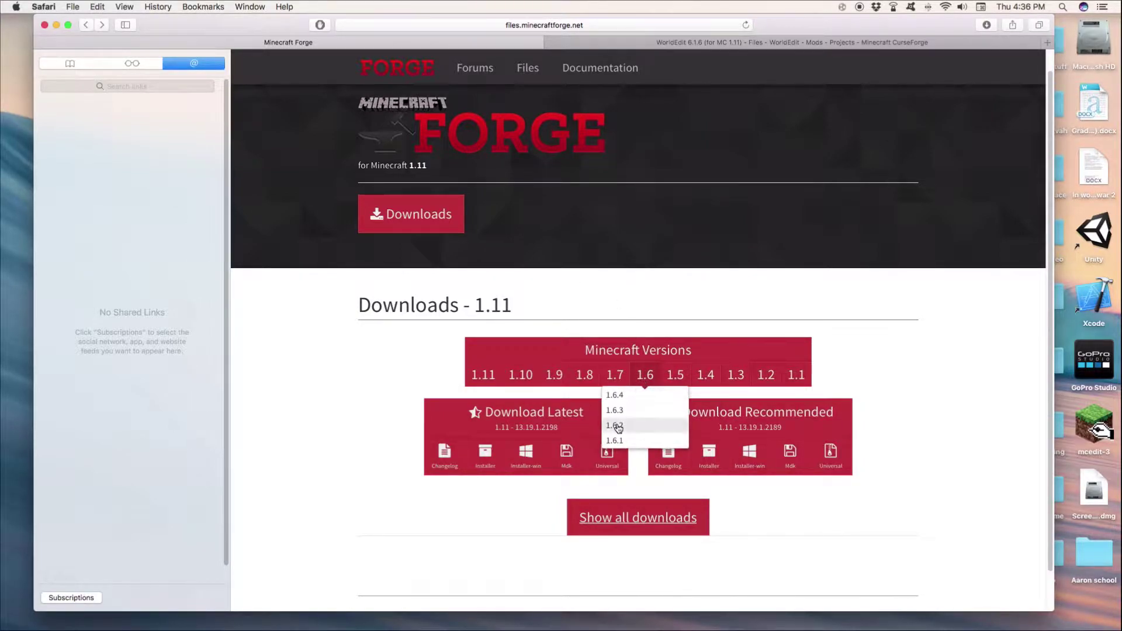
pyautogui.click(640, 425)
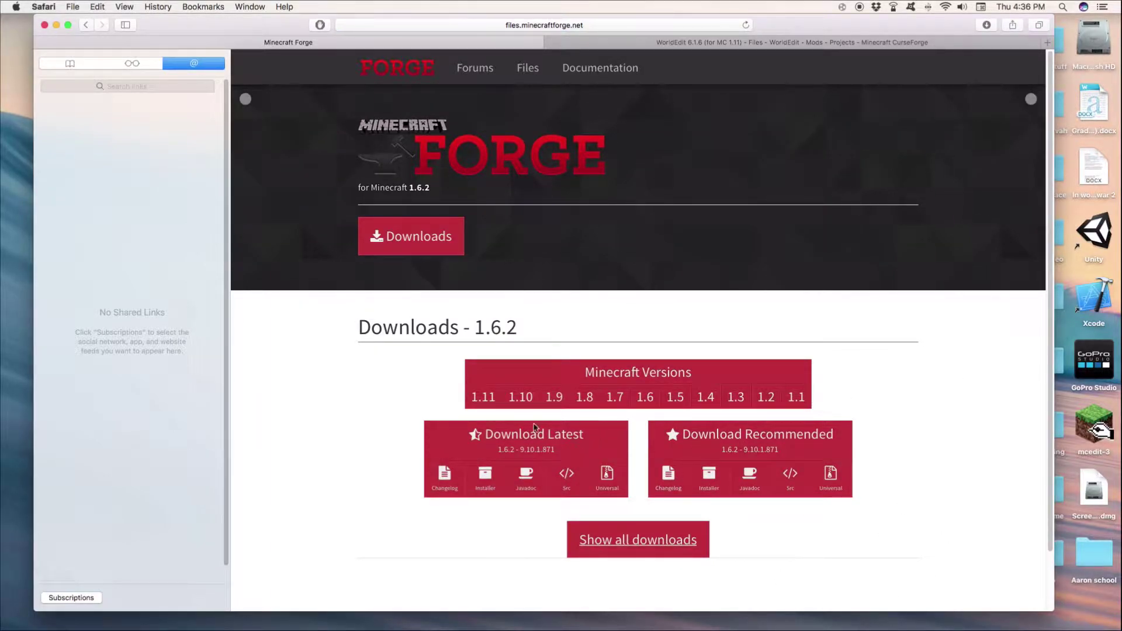
pyautogui.moveTo(483, 403)
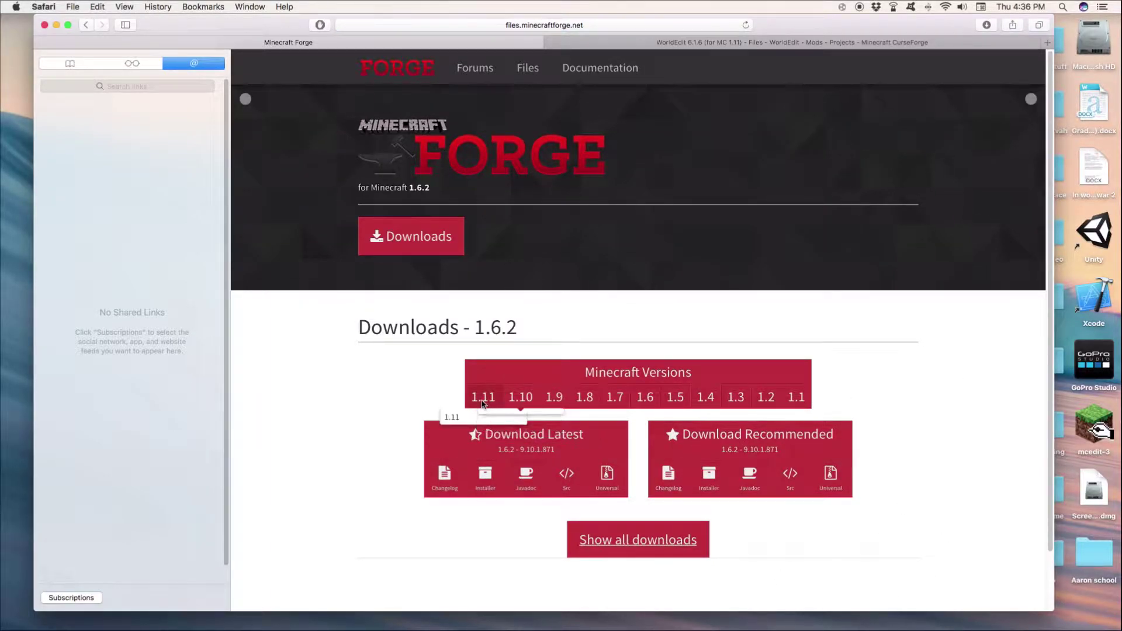
pyautogui.click(449, 419)
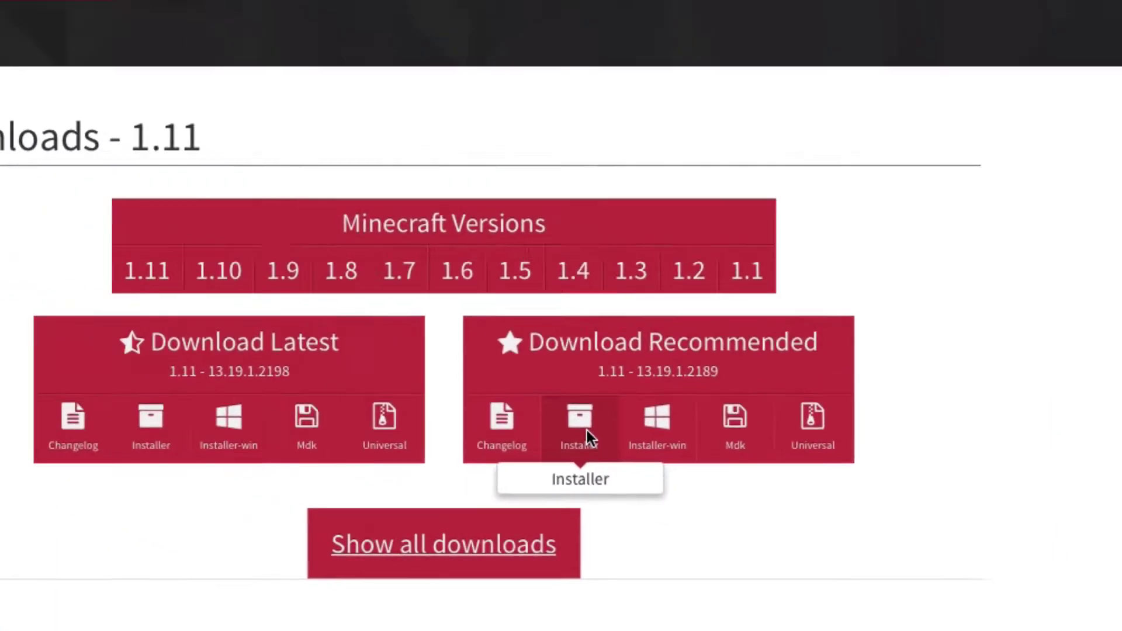
# Step: Download the recommended Forge 1.11-13.19.1.2189 installer past the adfoc.us ad and drag its jar onto the desktop
pyautogui.click(541, 411)
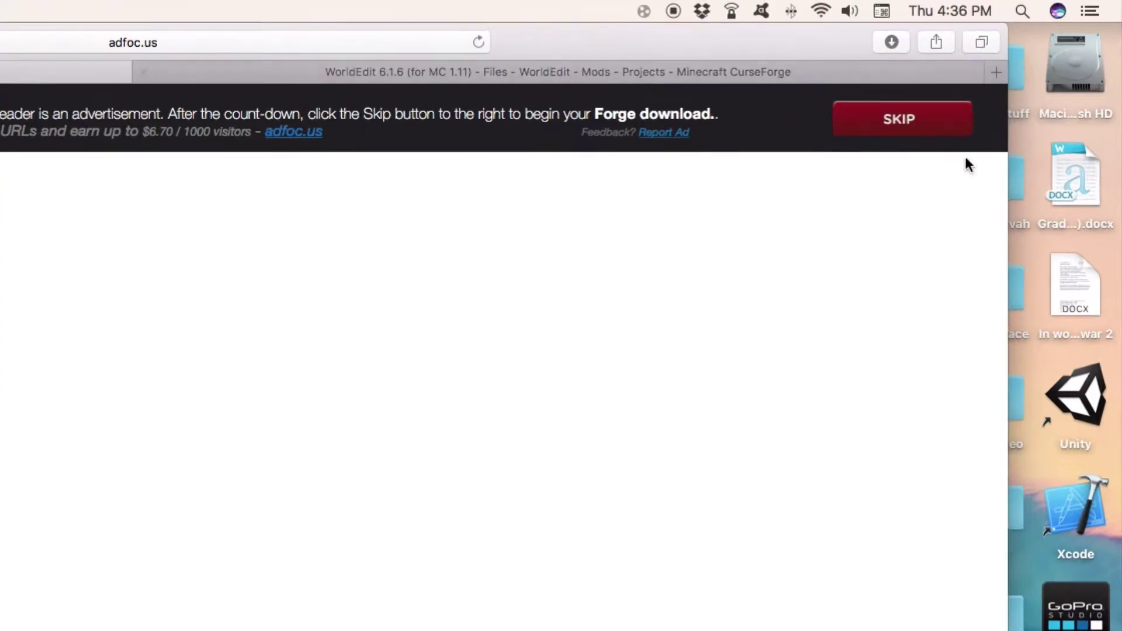
pyautogui.click(916, 132)
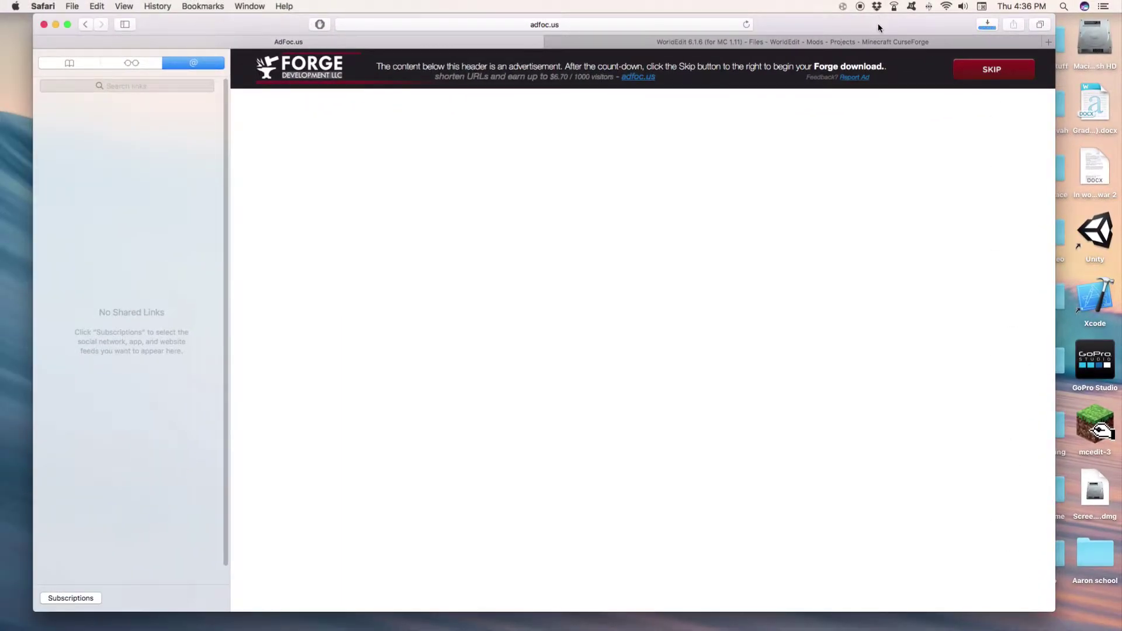
pyautogui.moveTo(878, 23); pyautogui.dragTo(495, 537)
pyautogui.click(605, 537)
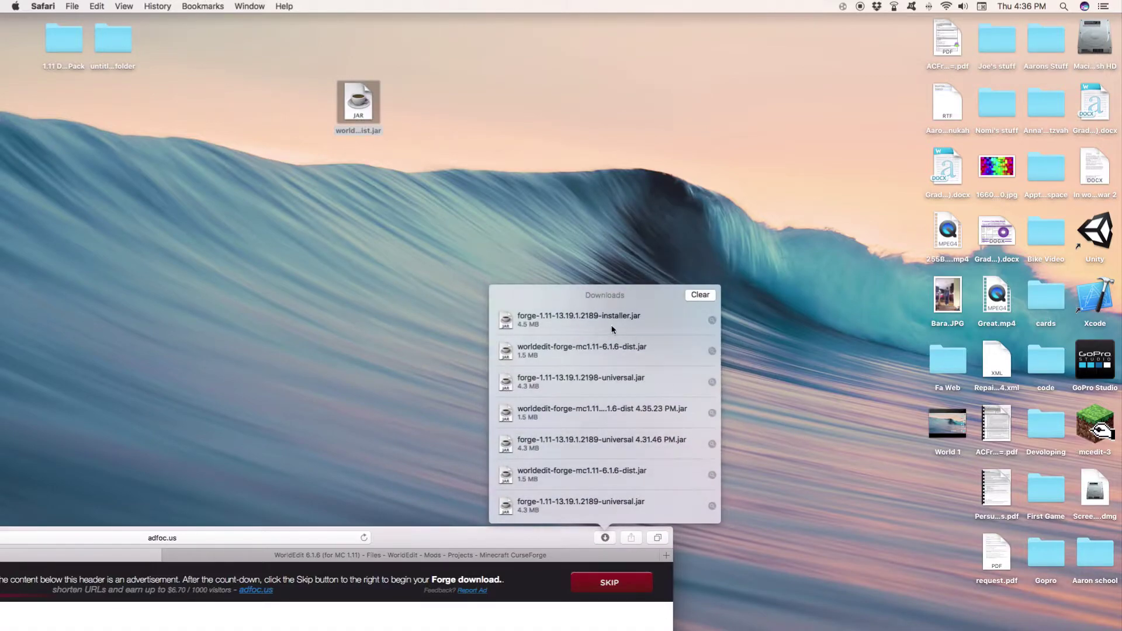
pyautogui.moveTo(600, 319)
pyautogui.mouseDown()
pyautogui.moveTo(459, 315)
pyautogui.moveTo(450, 149)
pyautogui.moveTo(471, 102)
pyautogui.moveTo(419, 104)
pyautogui.mouseUp()
# Step: Restore the Safari window, close the downloads list, and minimize Safari
pyautogui.moveTo(479, 537); pyautogui.dragTo(995, 275)
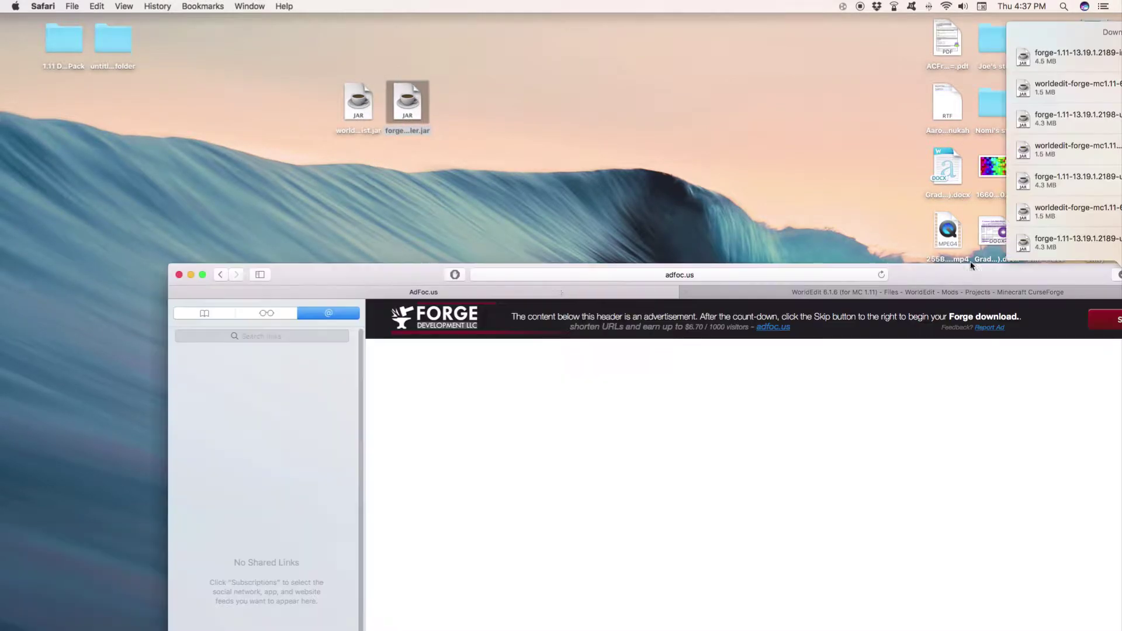
pyautogui.click(190, 278)
pyautogui.click(190, 275)
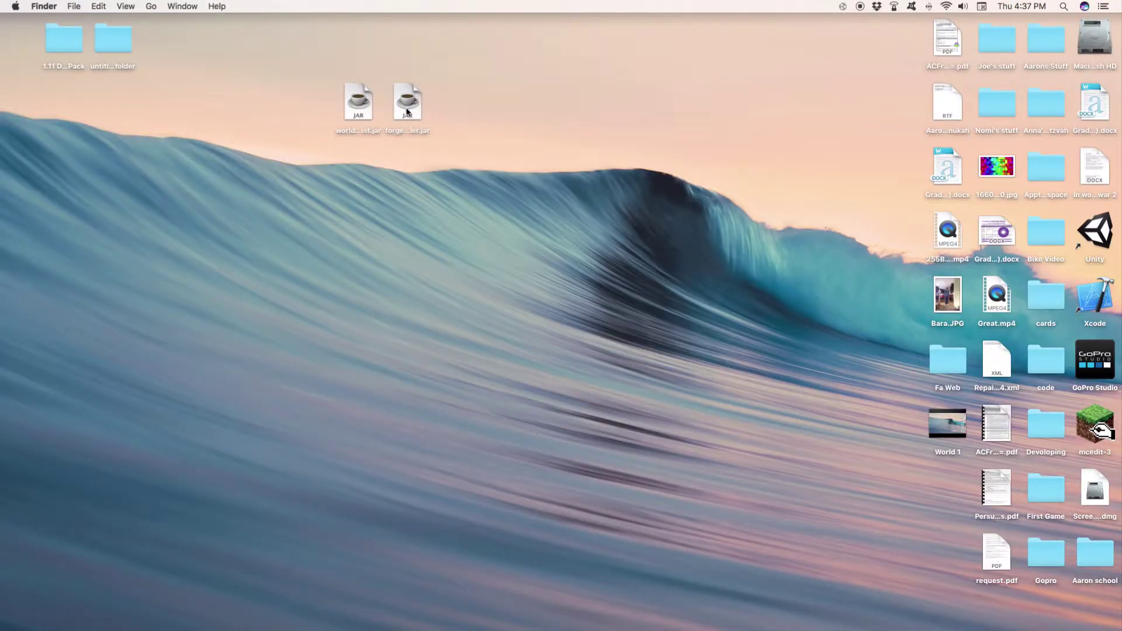
# Step: Run the forge 1.11-13.19.1.2189 installer jar, allow it through Gatekeeper, and install the client profile
pyautogui.moveTo(407, 111); pyautogui.dragTo(451, 136)
pyautogui.press('super+i')
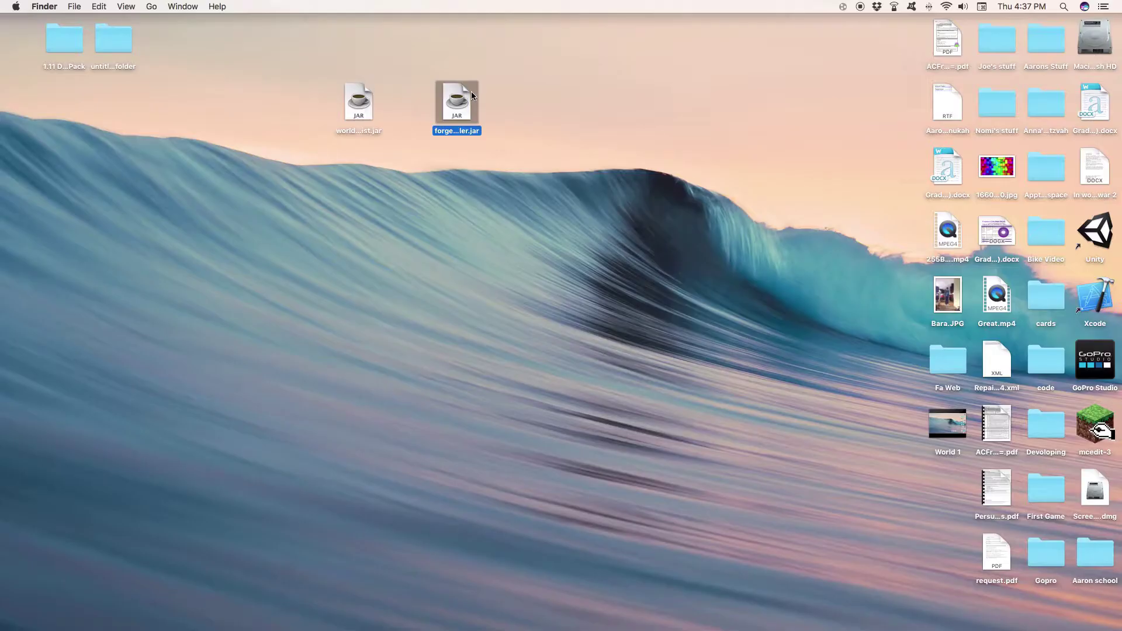
pyautogui.doubleClick(455, 106)
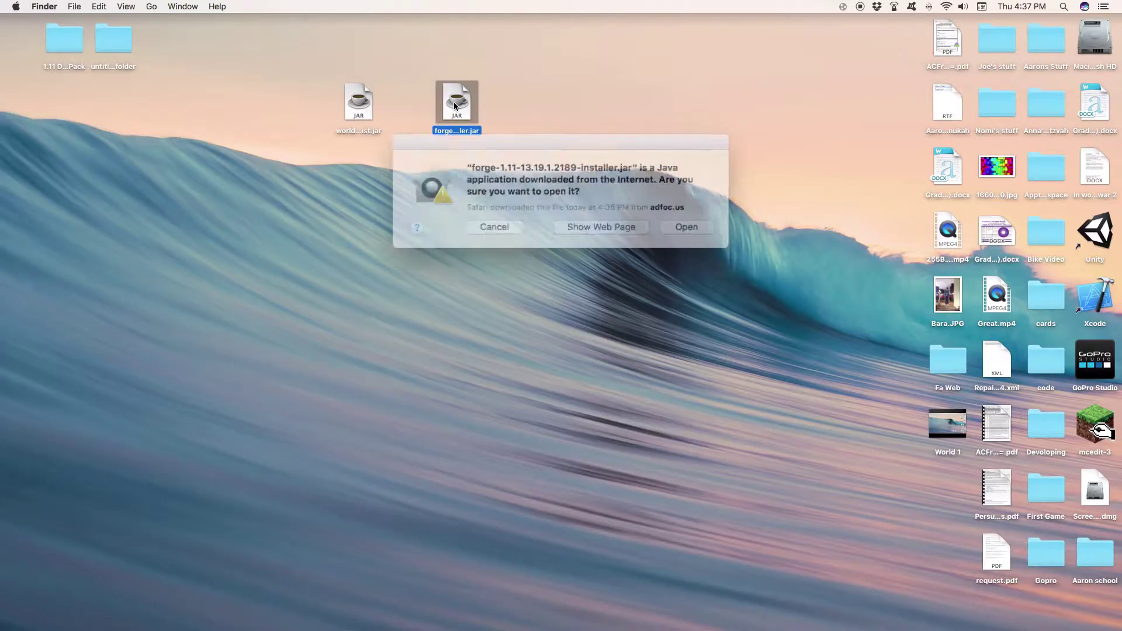
pyautogui.click(665, 220)
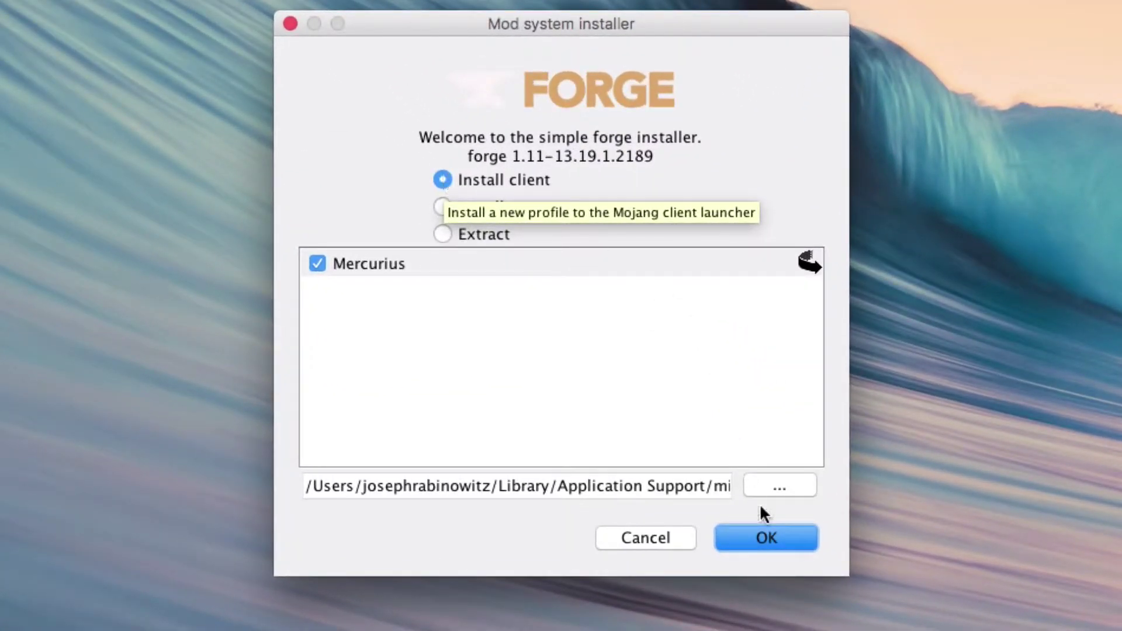
pyautogui.click(779, 535)
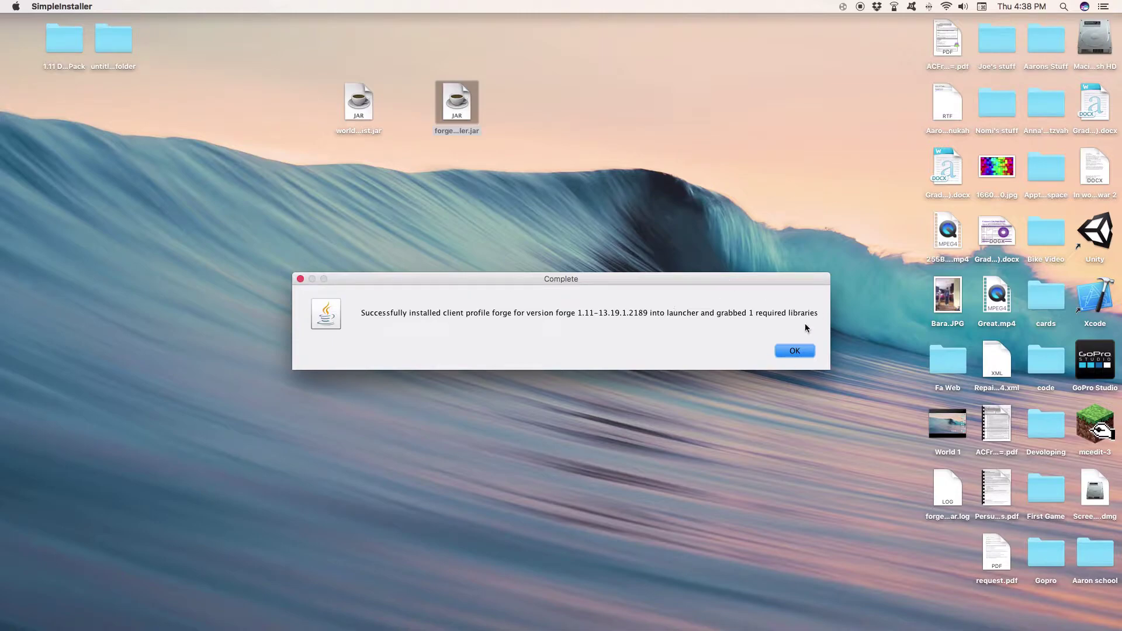
# Step: Dismiss the install-complete message, move the Forge jar lower, and reveal Library in the Go menu
pyautogui.click(794, 351)
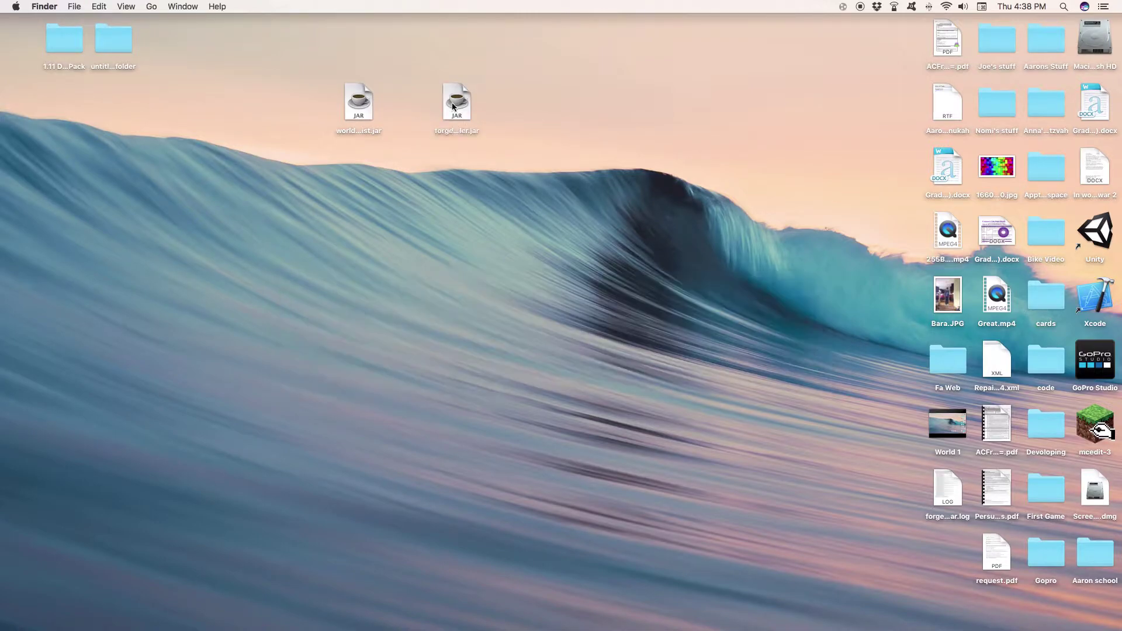
pyautogui.moveTo(453, 107)
pyautogui.mouseDown()
pyautogui.moveTo(450, 175)
pyautogui.moveTo(462, 187)
pyautogui.moveTo(448, 178)
pyautogui.moveTo(713, 503)
pyautogui.moveTo(944, 550)
pyautogui.mouseUp()
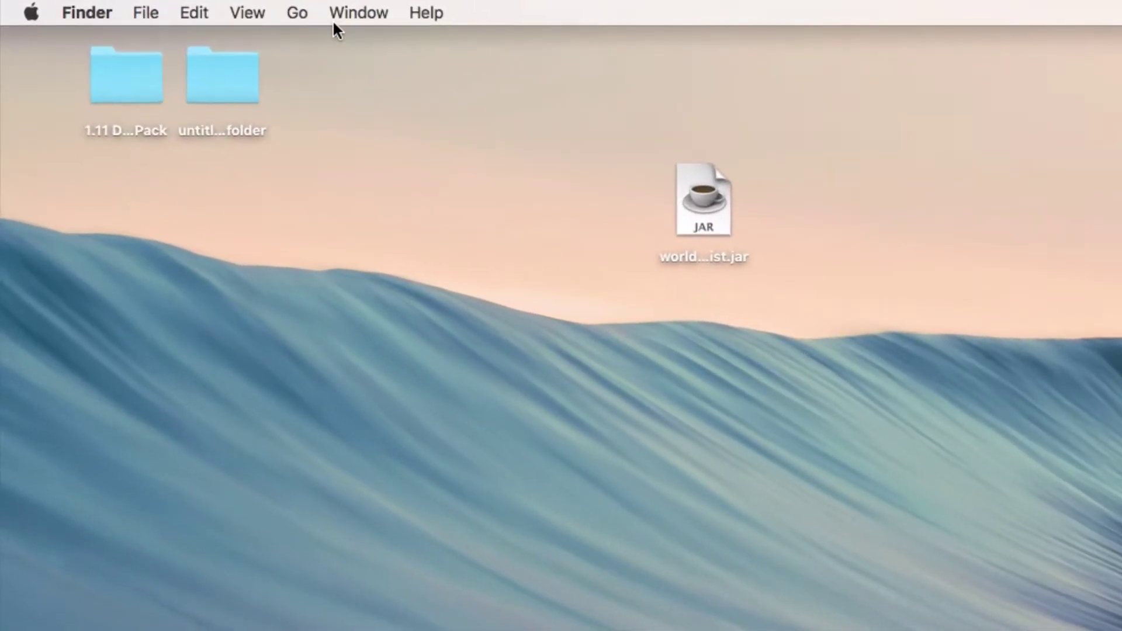
pyautogui.click(298, 13)
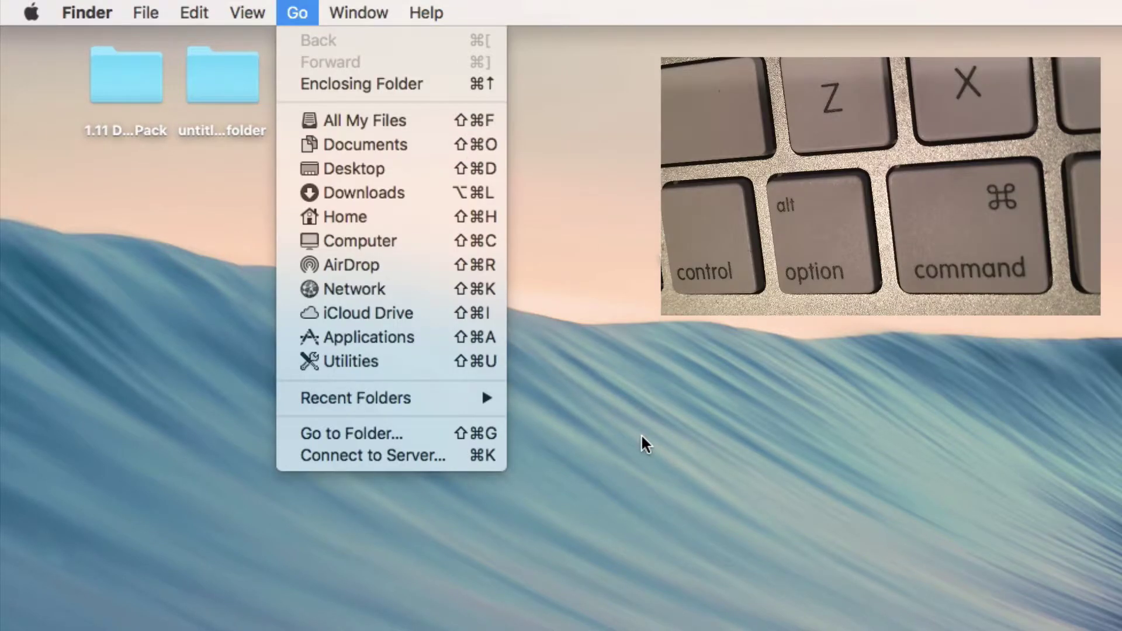
pyautogui.press('alt')
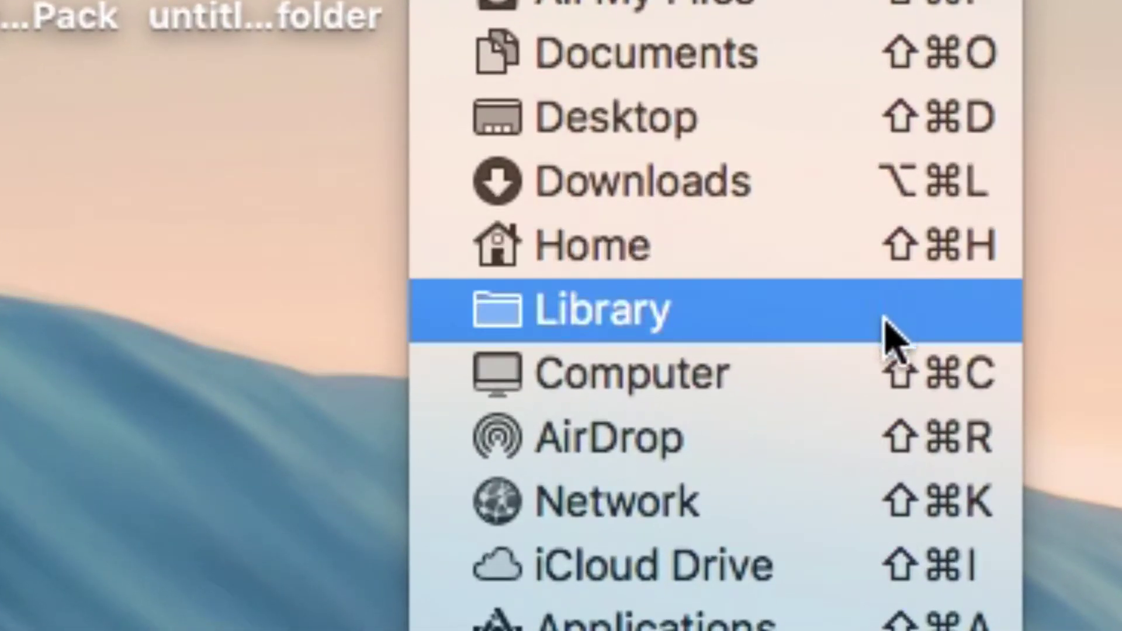
# Step: Open Library > Application Support > minecraft > mods and move the WorldEdit 1.11 jar into it
pyautogui.click(880, 313)
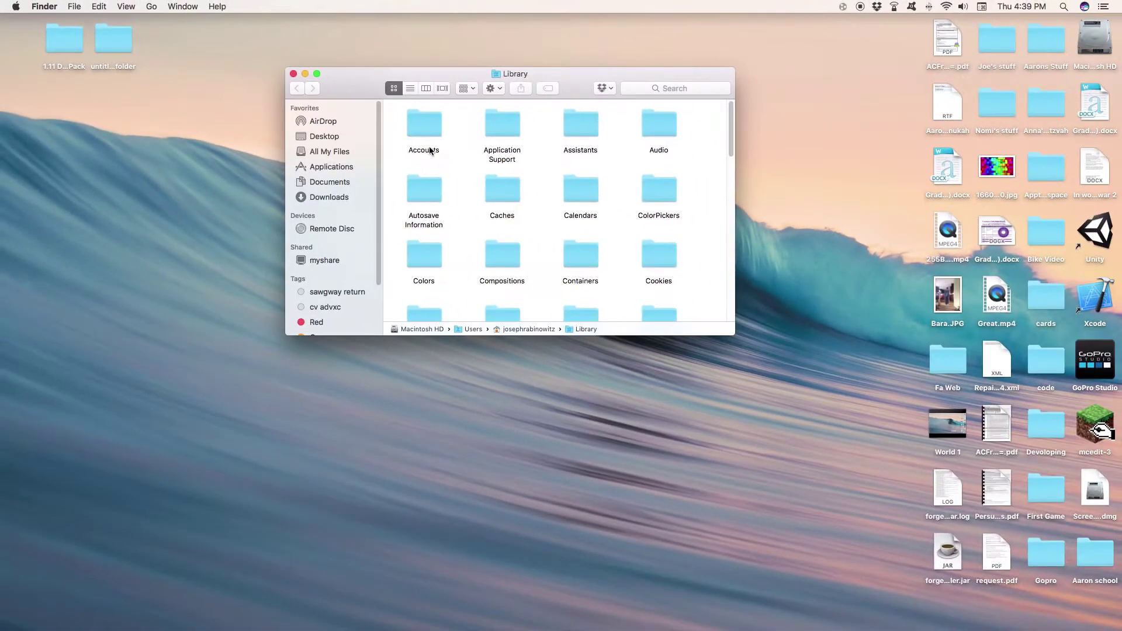
pyautogui.click(427, 141)
pyautogui.doubleClick(501, 124)
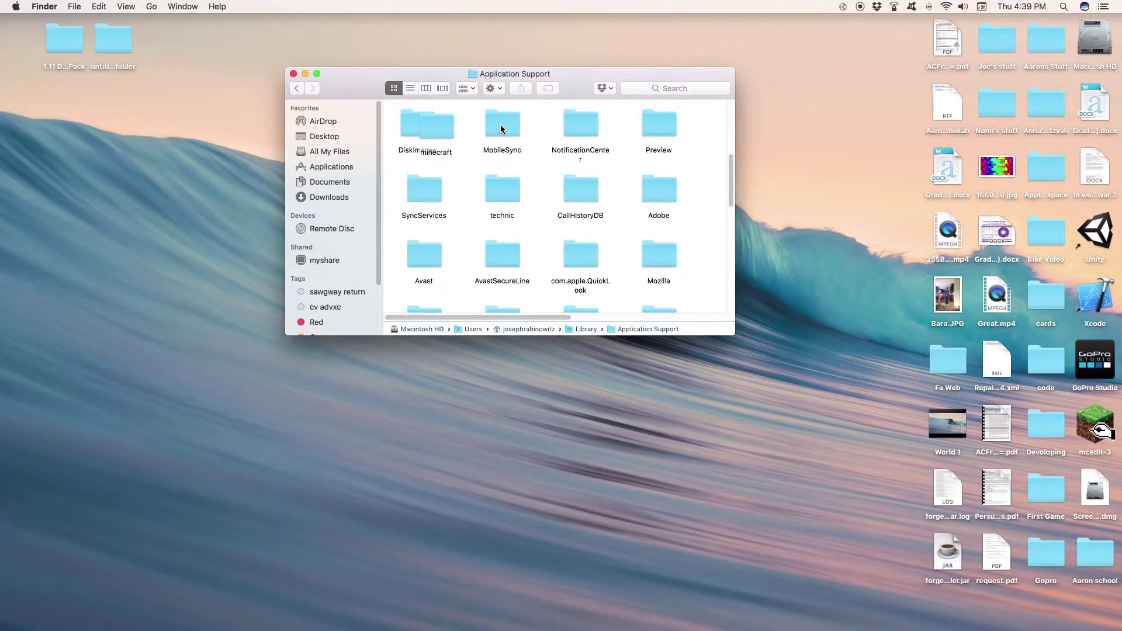
pyautogui.doubleClick(447, 130)
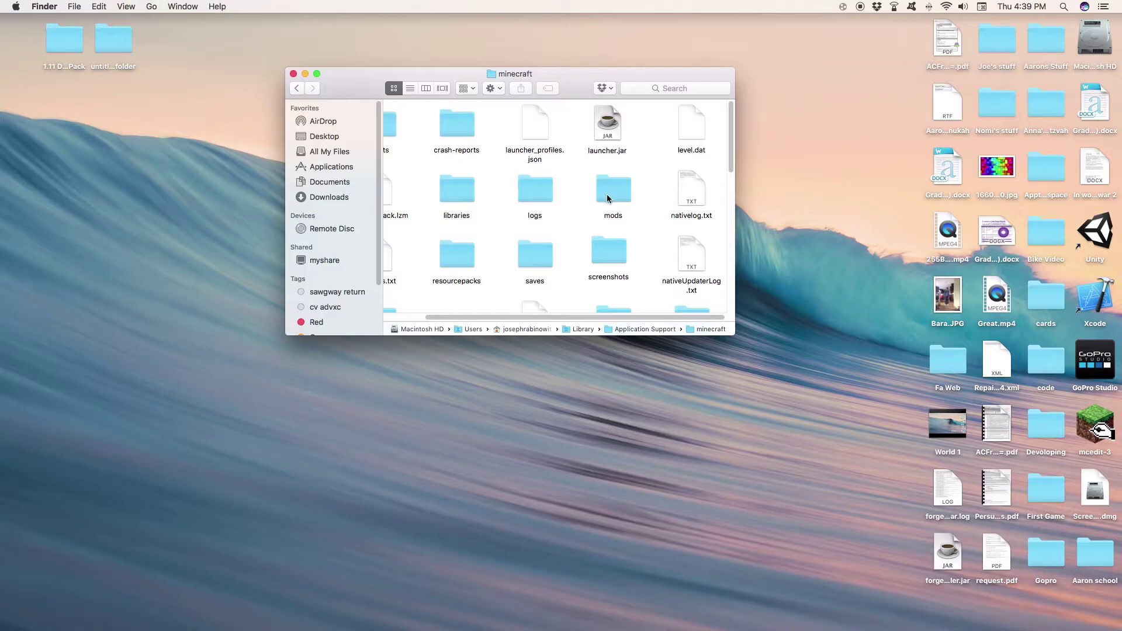
pyautogui.doubleClick(608, 199)
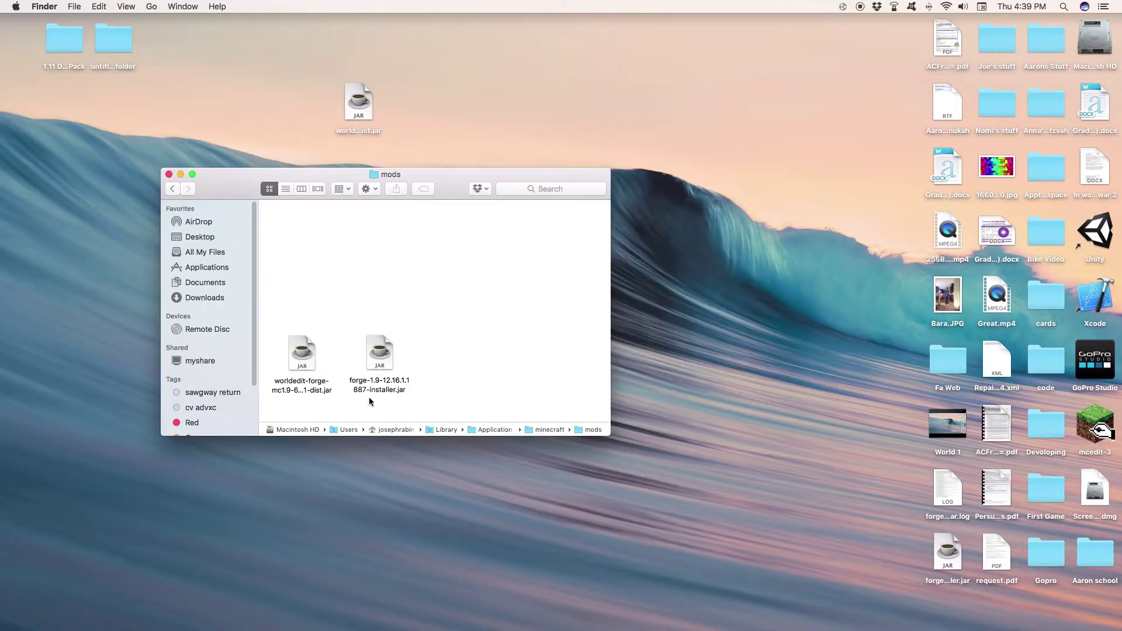
pyautogui.moveTo(370, 101)
pyautogui.mouseDown()
pyautogui.moveTo(411, 110)
pyautogui.moveTo(378, 272)
pyautogui.moveTo(304, 246)
pyautogui.moveTo(311, 236)
pyautogui.mouseUp()
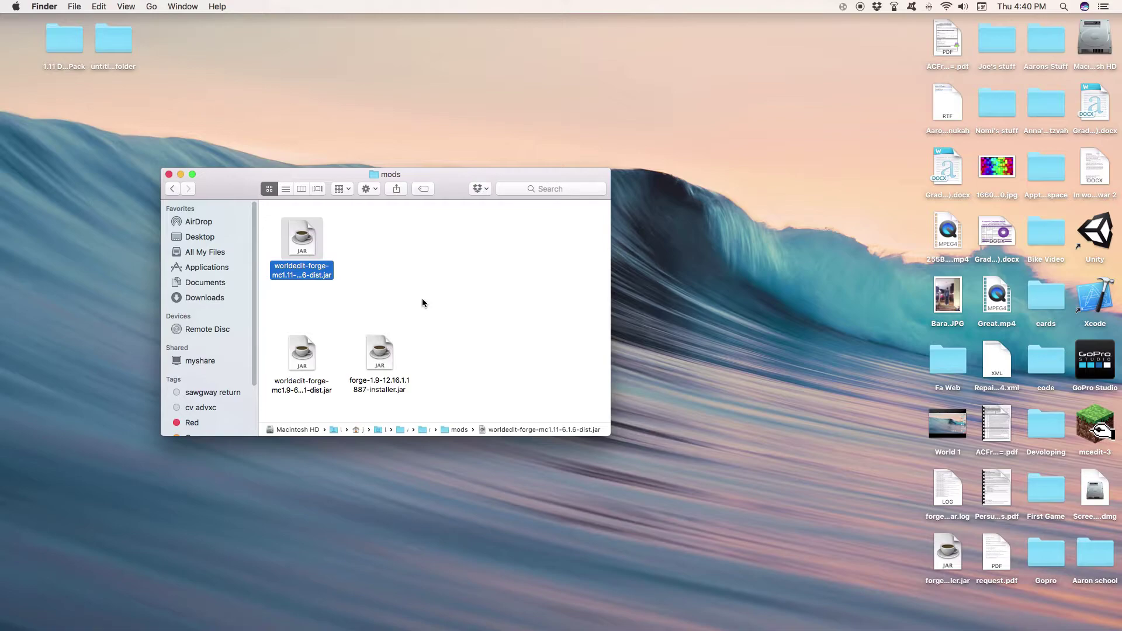
# Step: Move the forge installer and WorldEdit mc1.9 jars to the desktop, then return to minecraft and select launcher.jar
pyautogui.moveTo(379, 362)
pyautogui.mouseDown()
pyautogui.moveTo(425, 379)
pyautogui.moveTo(703, 118)
pyautogui.moveTo(849, 42)
pyautogui.mouseUp()
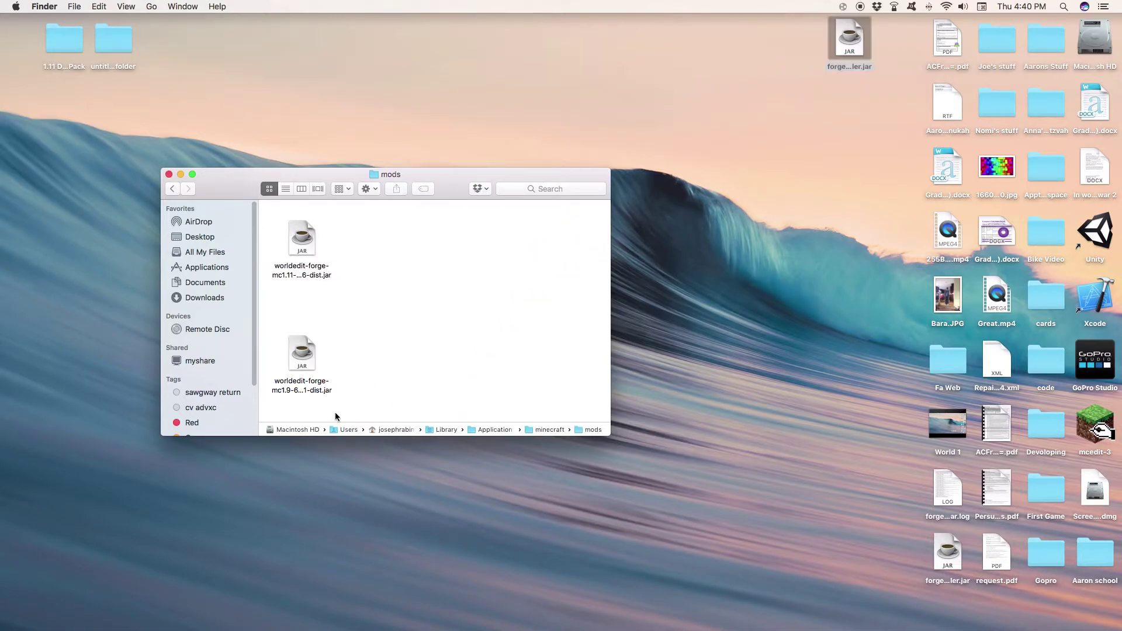
pyautogui.moveTo(304, 358)
pyautogui.mouseDown()
pyautogui.moveTo(362, 345)
pyautogui.moveTo(856, 108)
pyautogui.mouseUp()
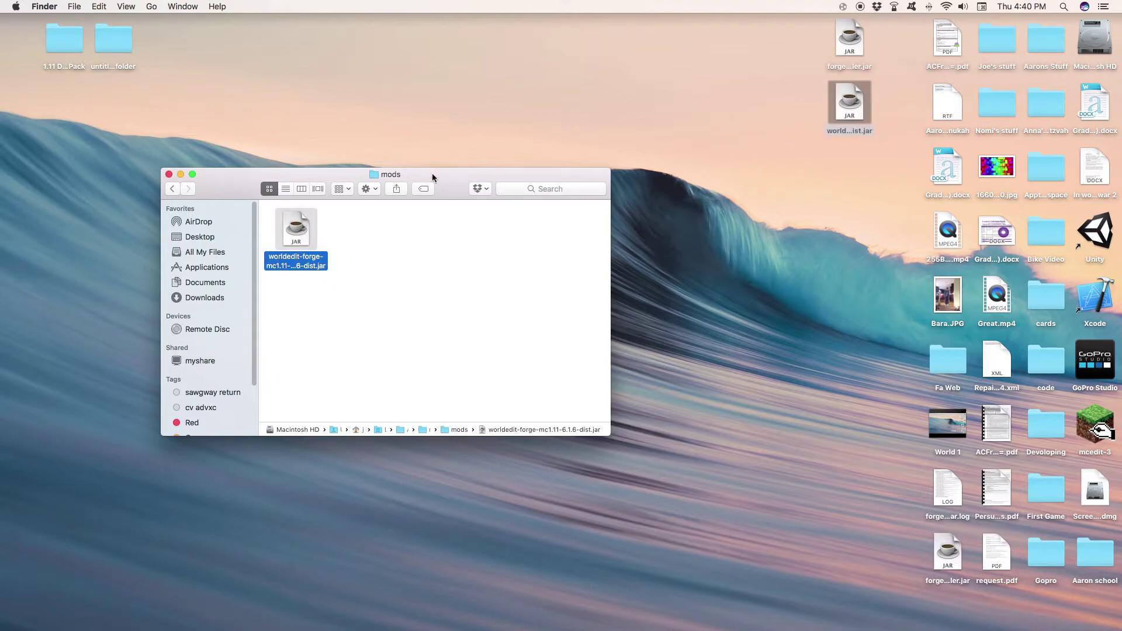
pyautogui.click(173, 190)
pyautogui.click(483, 232)
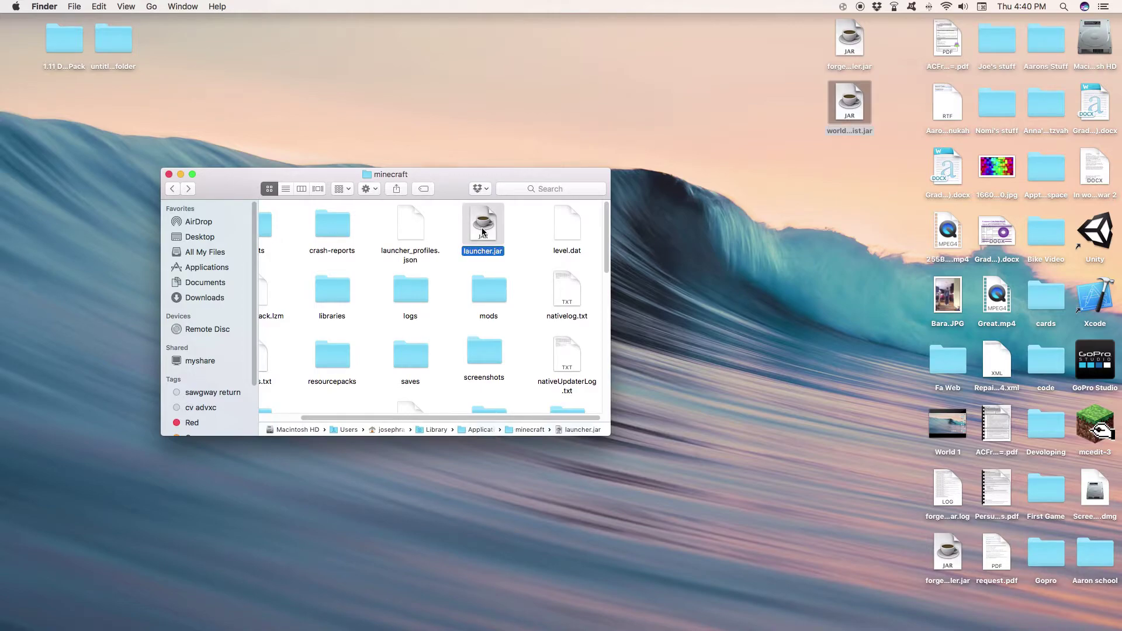
# Step: Launch launcher.jar and save the profile with version release 1.11-forge1.11-13.19.1.2189
pyautogui.doubleClick(483, 232)
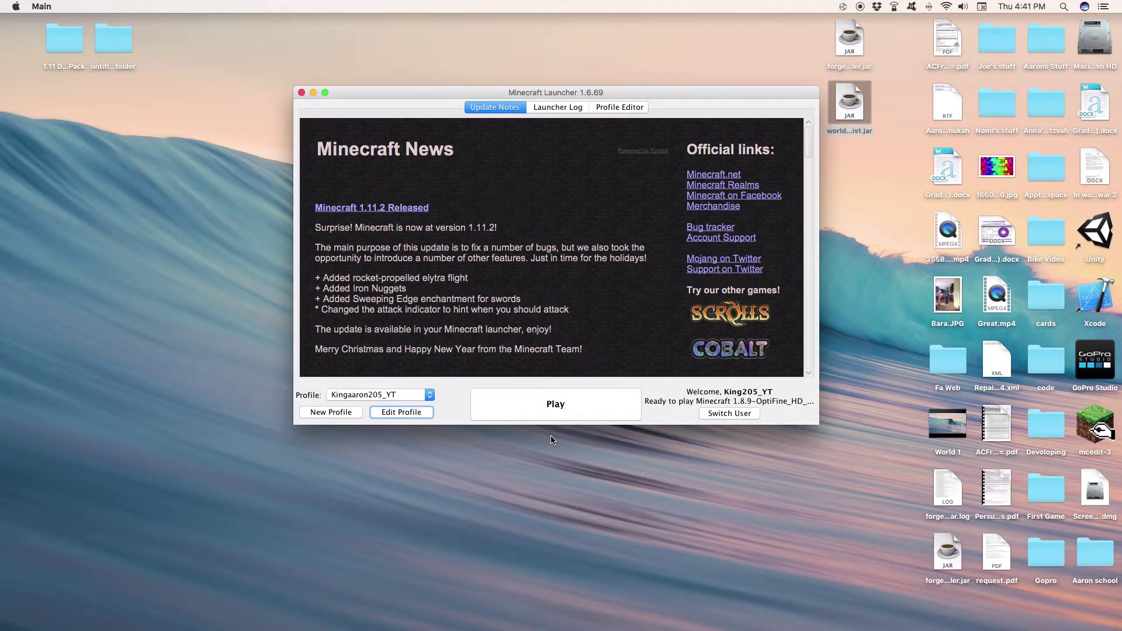
pyautogui.click(402, 414)
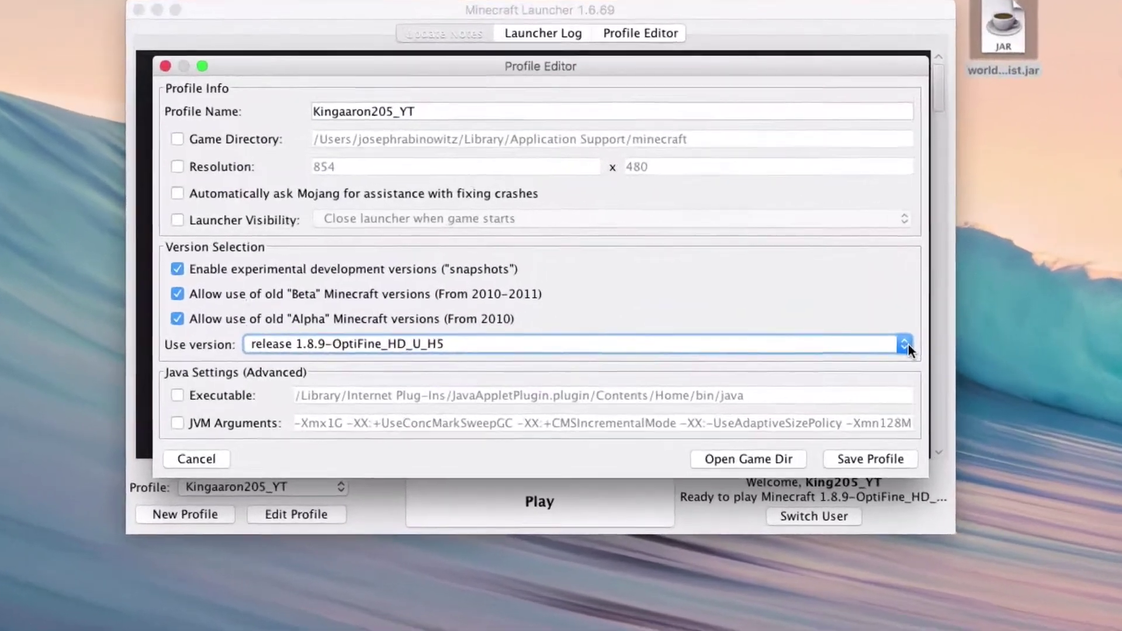
pyautogui.click(905, 345)
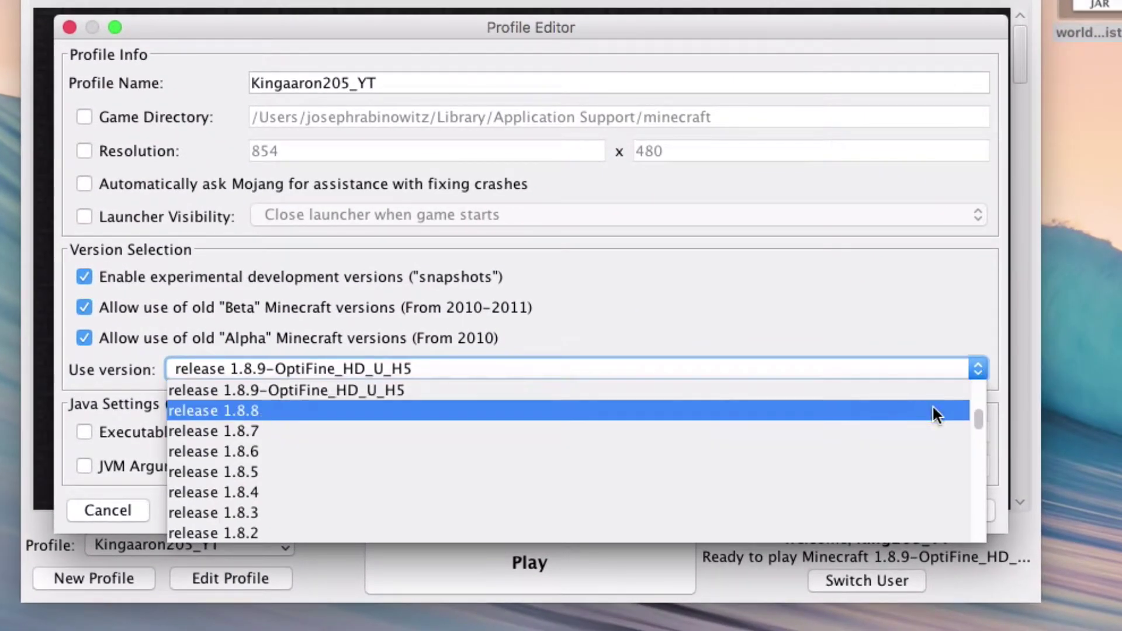
pyautogui.scroll(10, 976, 410)
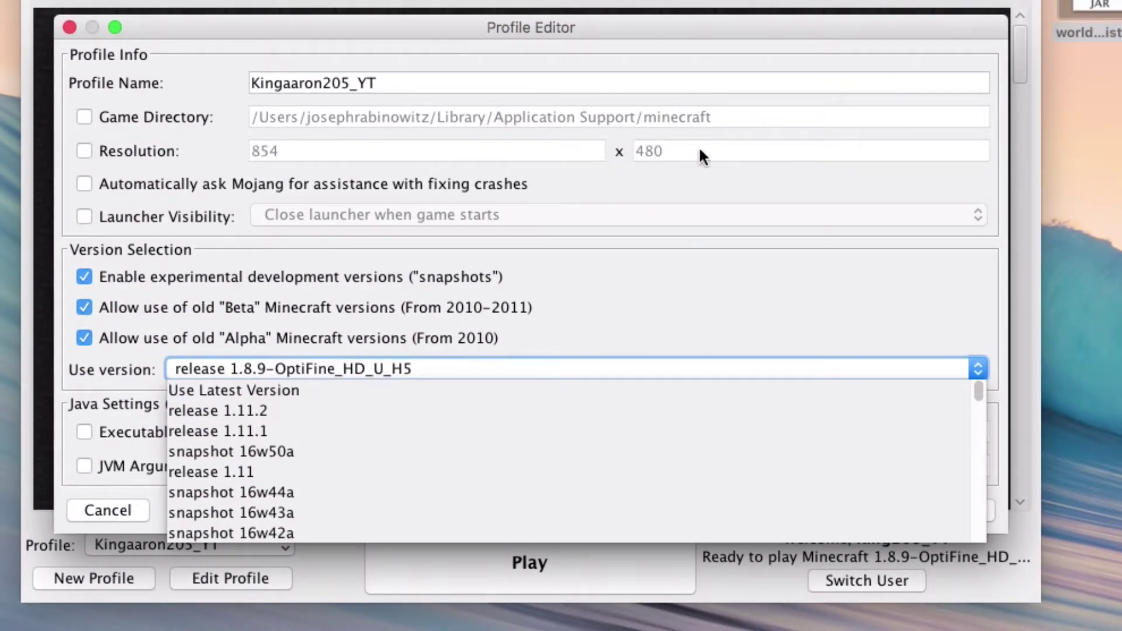
pyautogui.moveTo(980, 383); pyautogui.dragTo(973, 549)
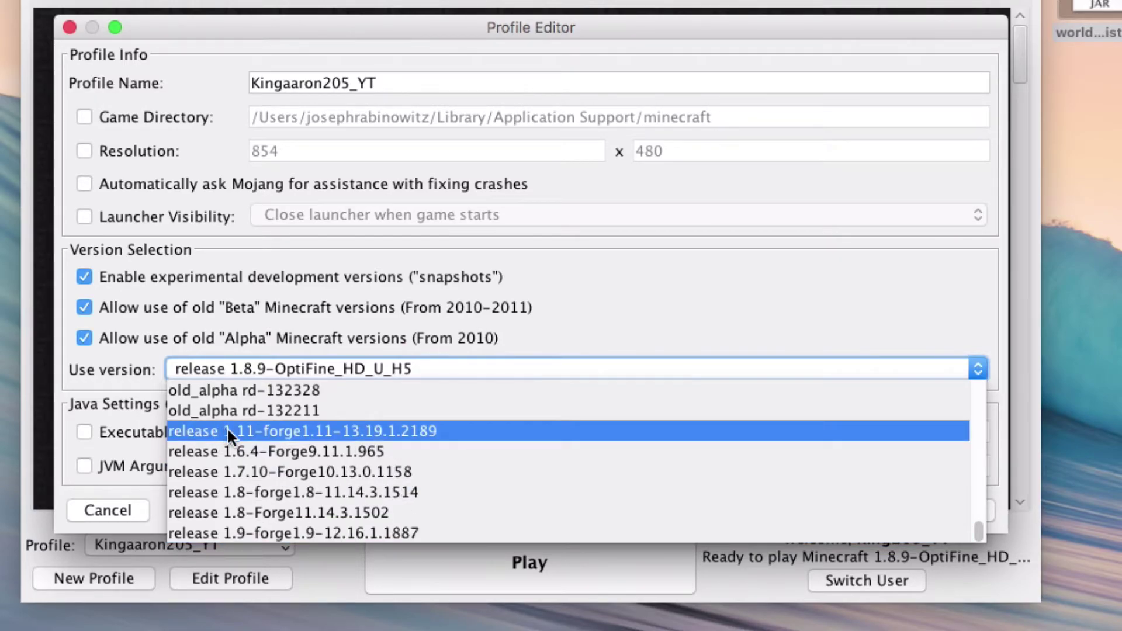
pyautogui.click(243, 432)
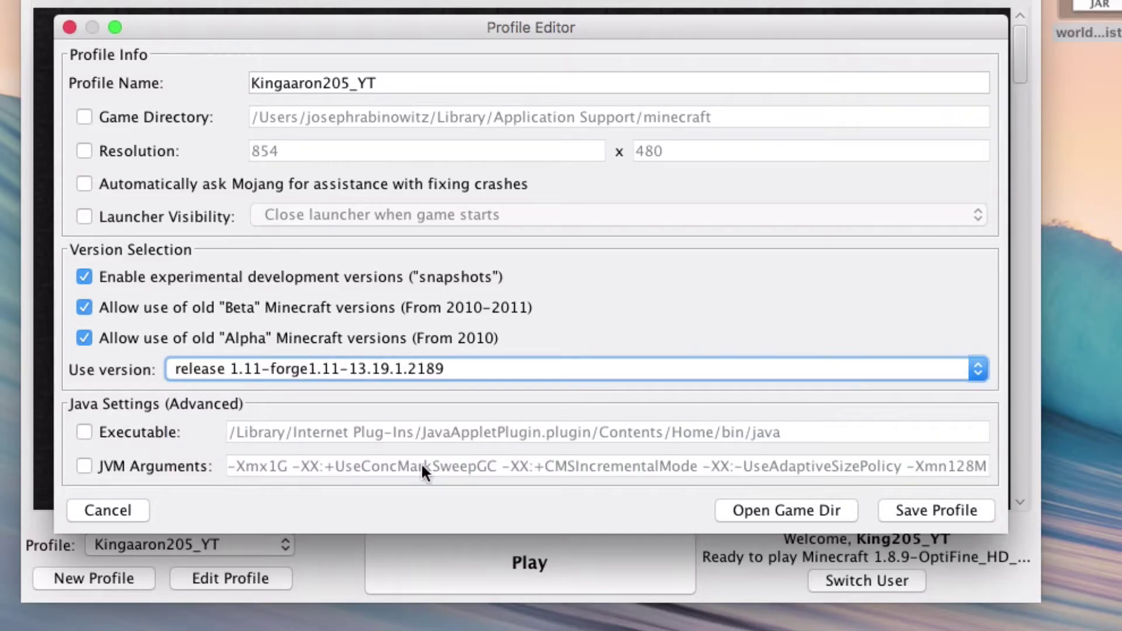
pyautogui.click(902, 515)
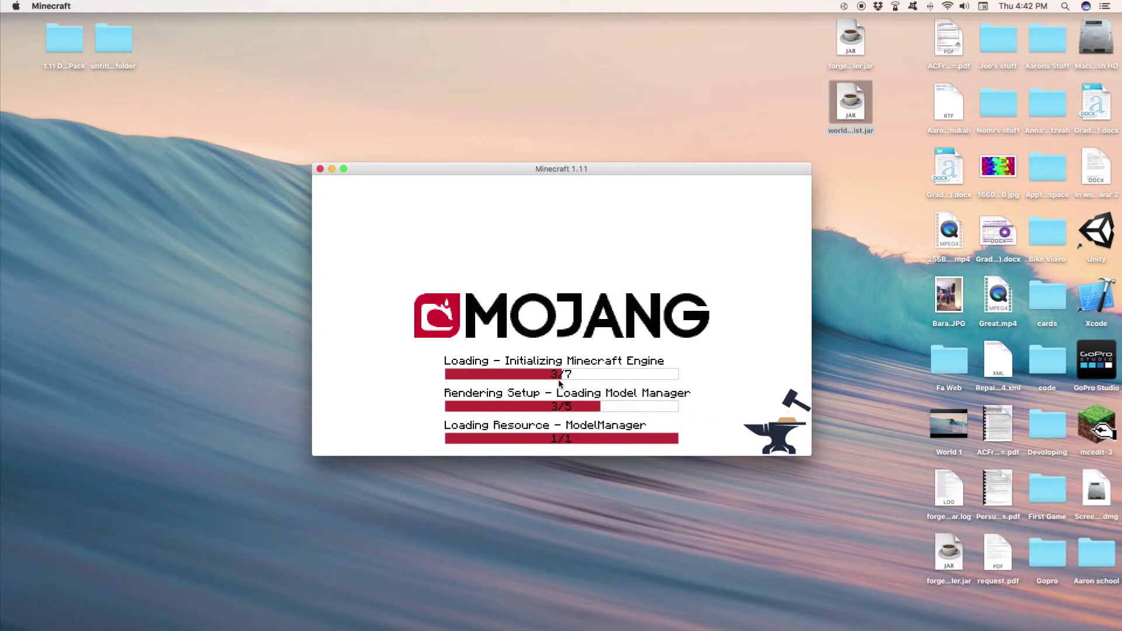
# Step: Make Minecraft full screen and view WorldEdit 6.1.6-SNAPSHOT's details in the Mods list
pyautogui.click(345, 170)
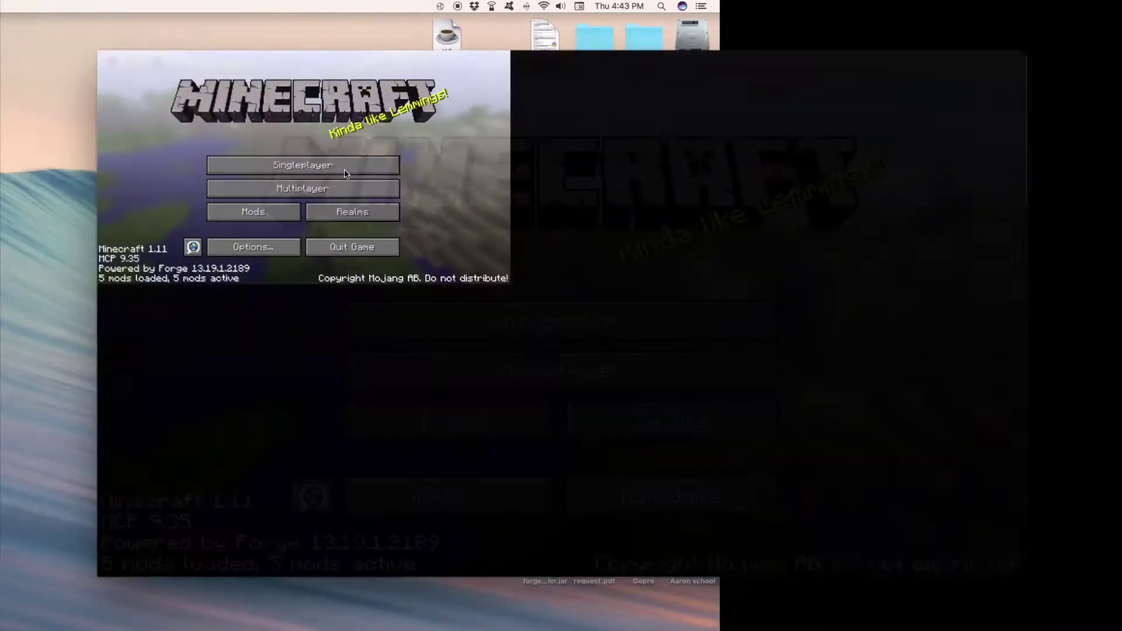
pyautogui.click(441, 424)
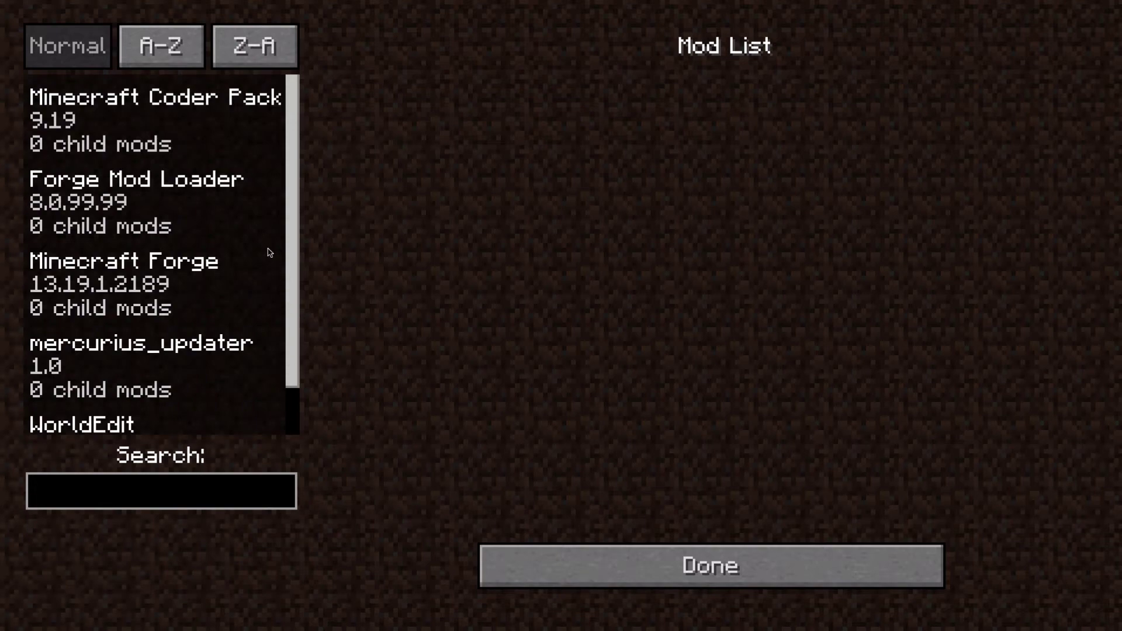
pyautogui.scroll(-2, 303, 208)
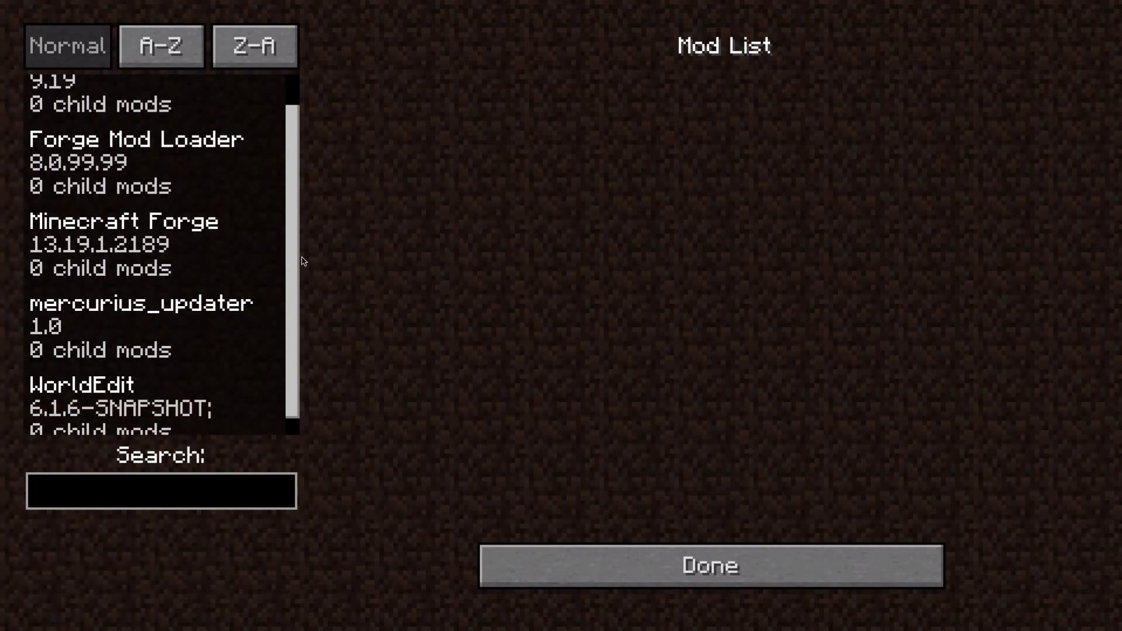
pyautogui.click(96, 407)
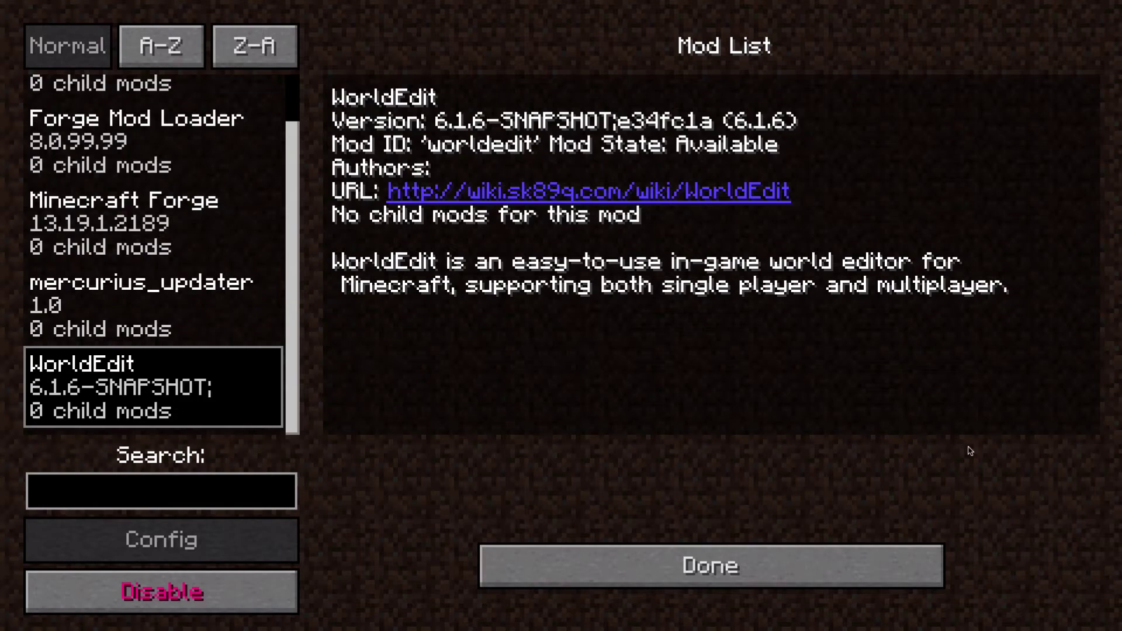
# Step: Return to the main menu and load the single-player world New World
pyautogui.click(849, 549)
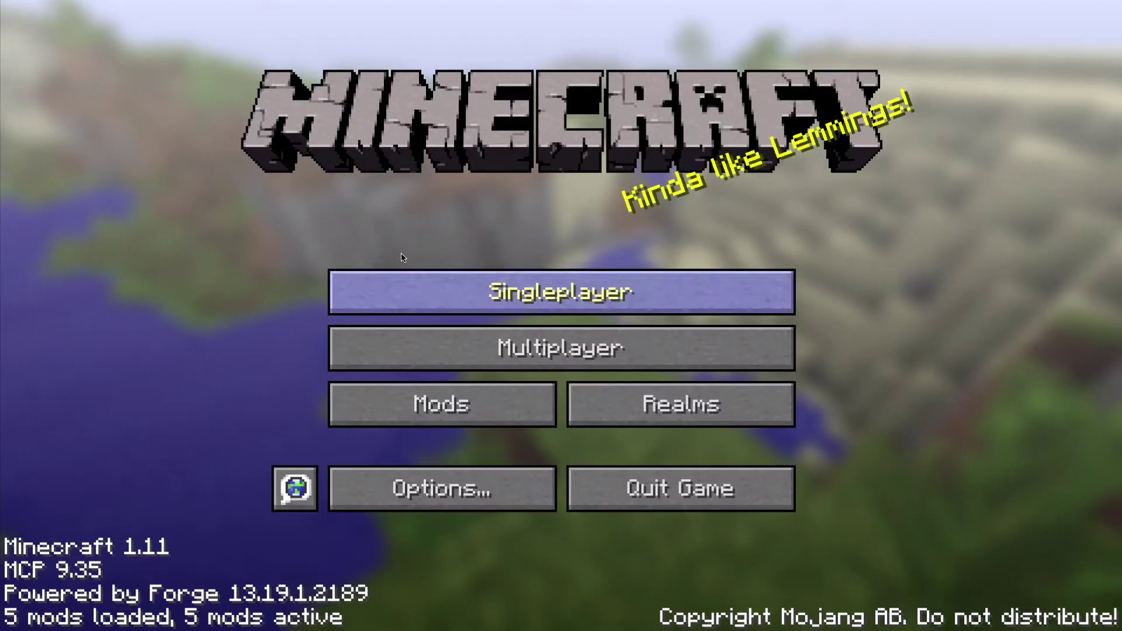
pyautogui.click(502, 309)
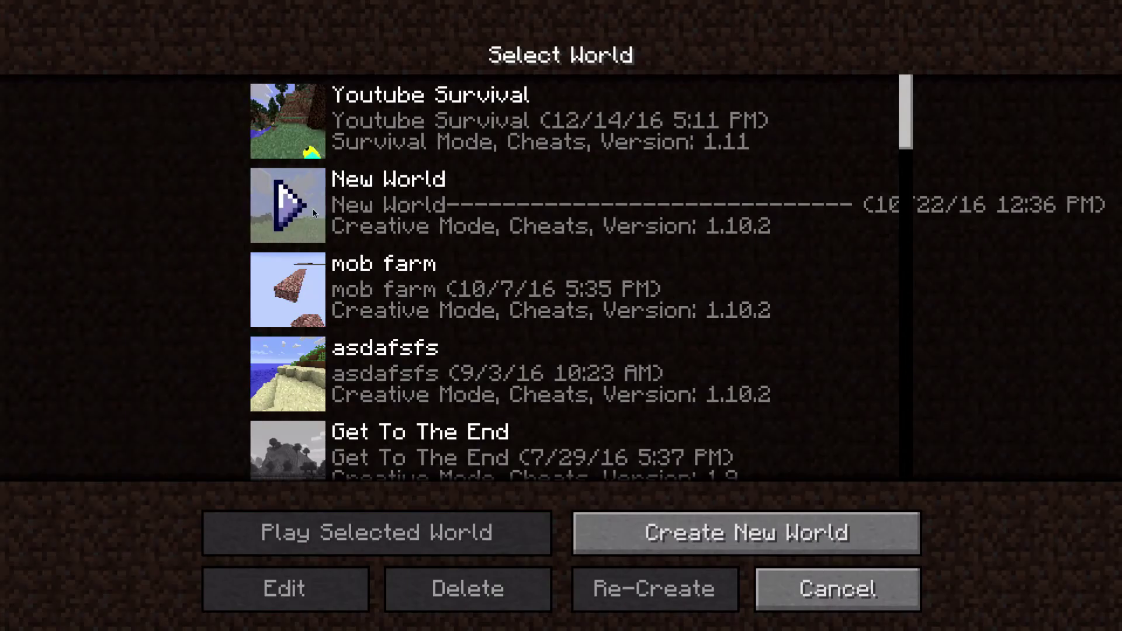
pyautogui.click(303, 215)
pyautogui.press('w')
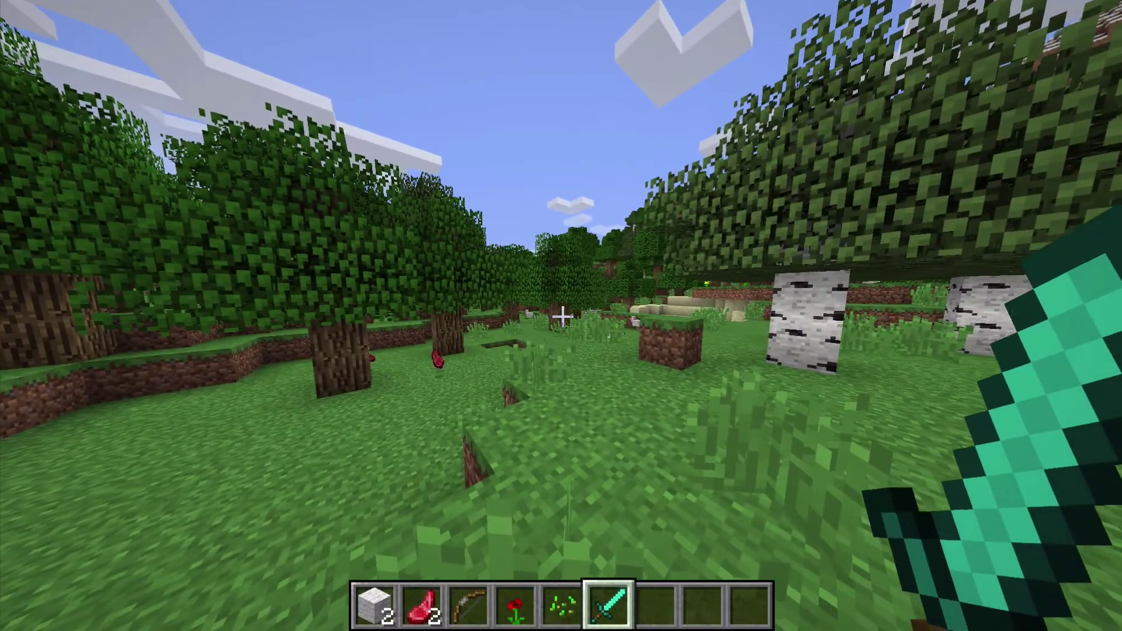
# Step: Get the wooden-axe wand with //wand and set positions (1134, 65, -214) and (1138, 64, -214)
pyautogui.press('/')
pyautogui.write('//wan')
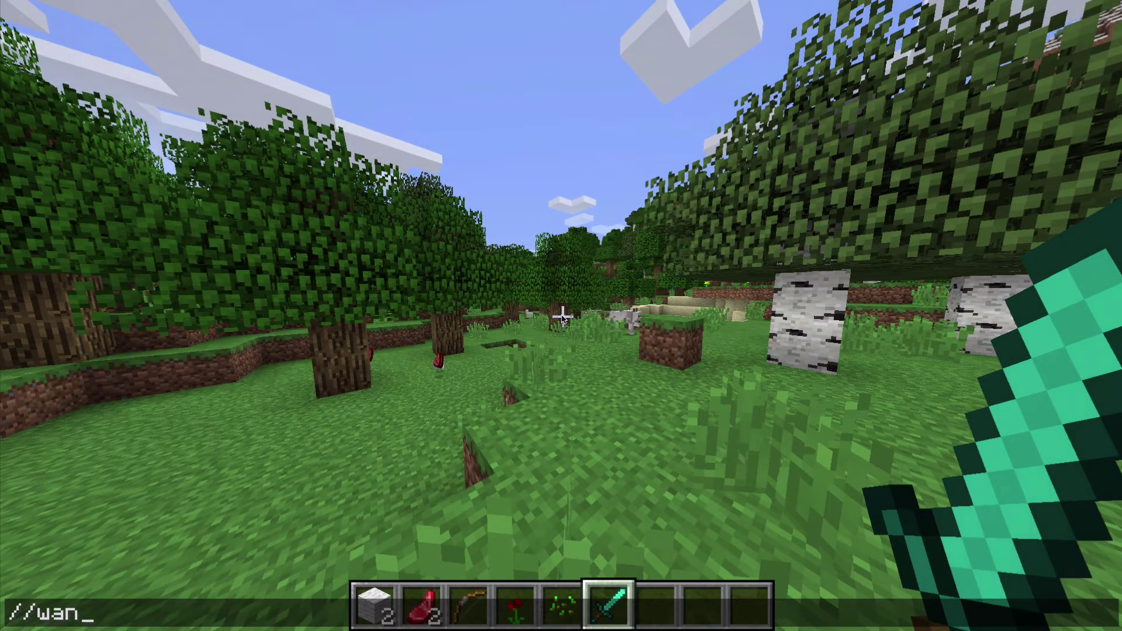
pyautogui.write('d')
pyautogui.press('Return')
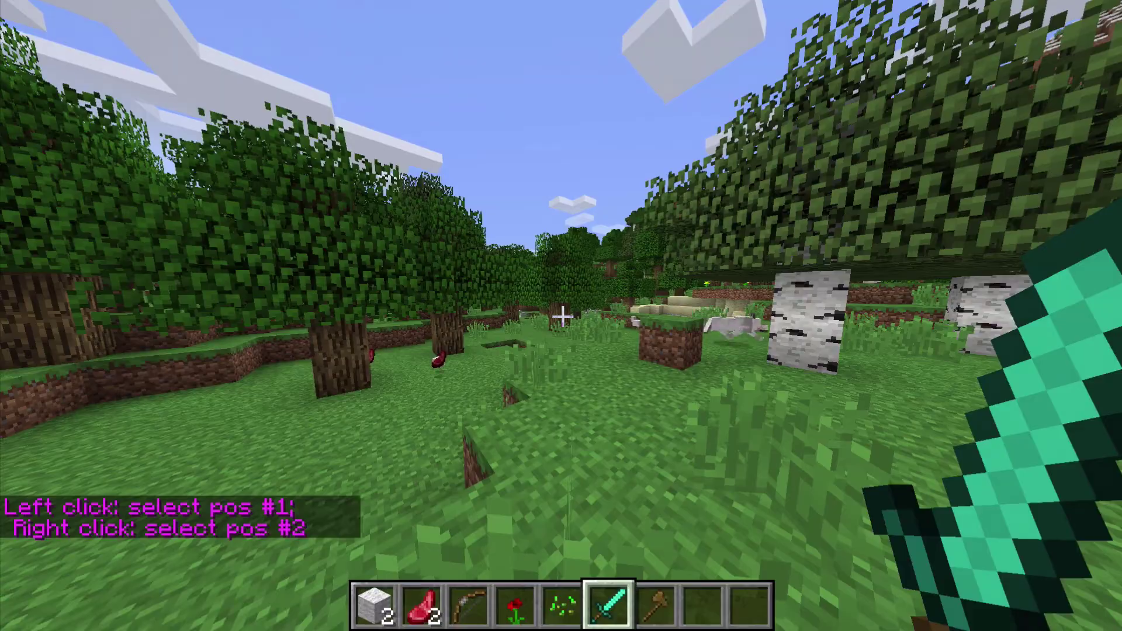
pyautogui.press('w')
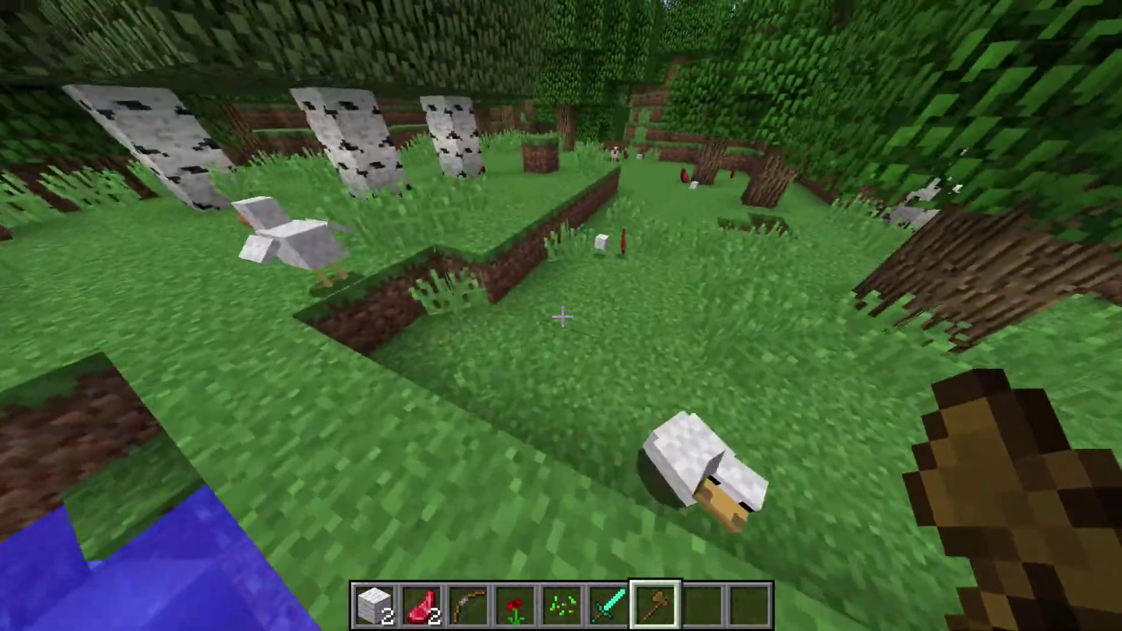
pyautogui.click(563, 317)
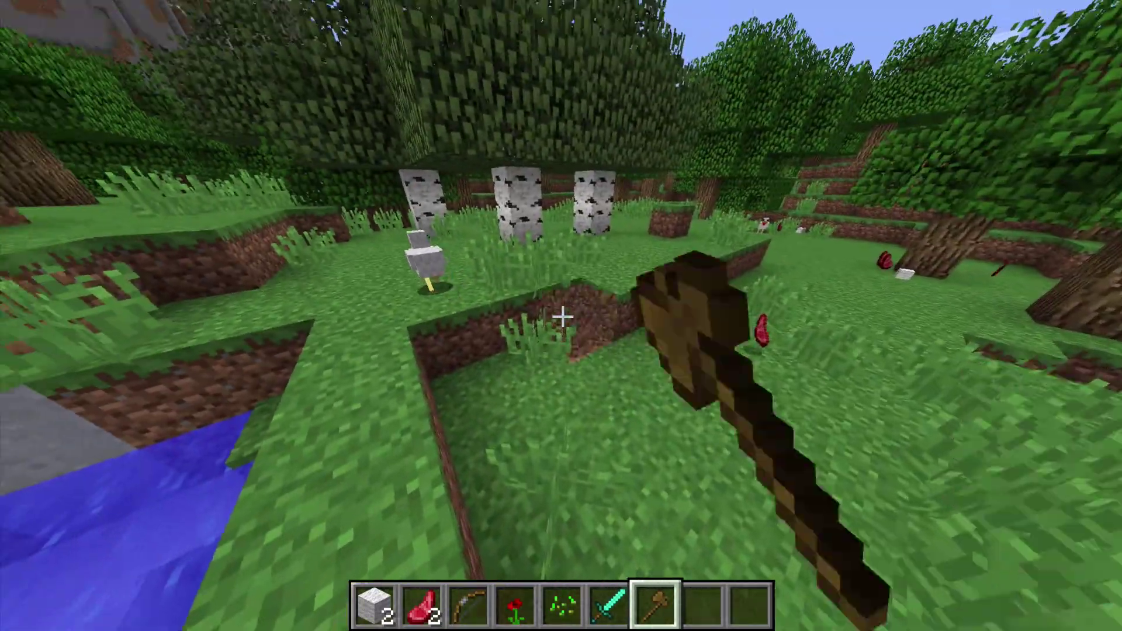
pyautogui.rightClick(563, 317)
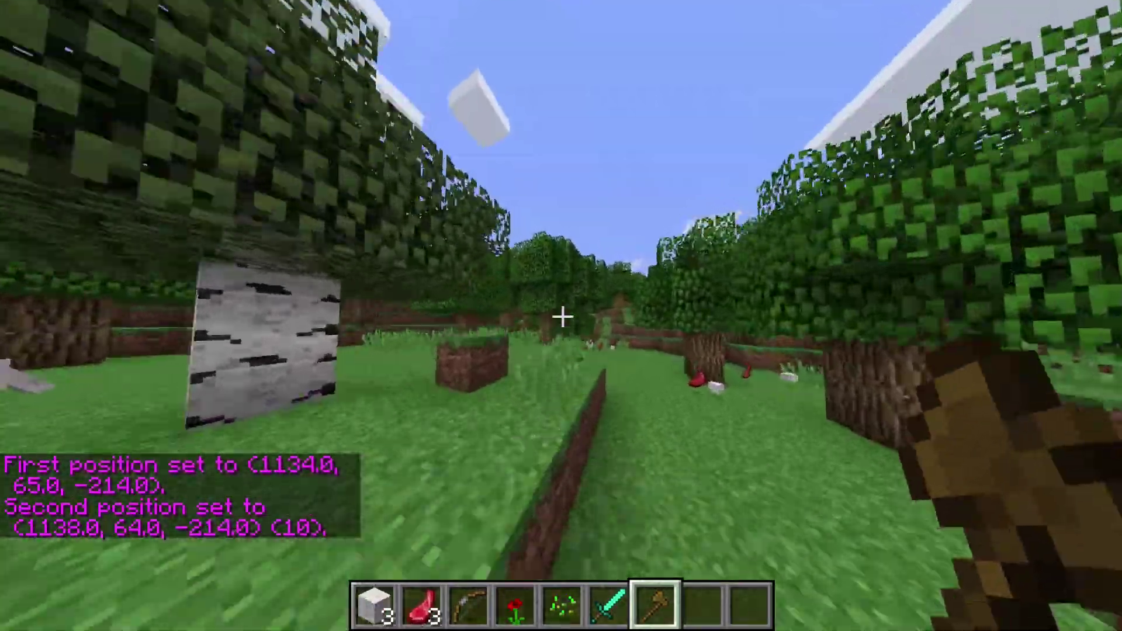
pyautogui.press('4')
pyautogui.press('F5')
pyautogui.press('F5')
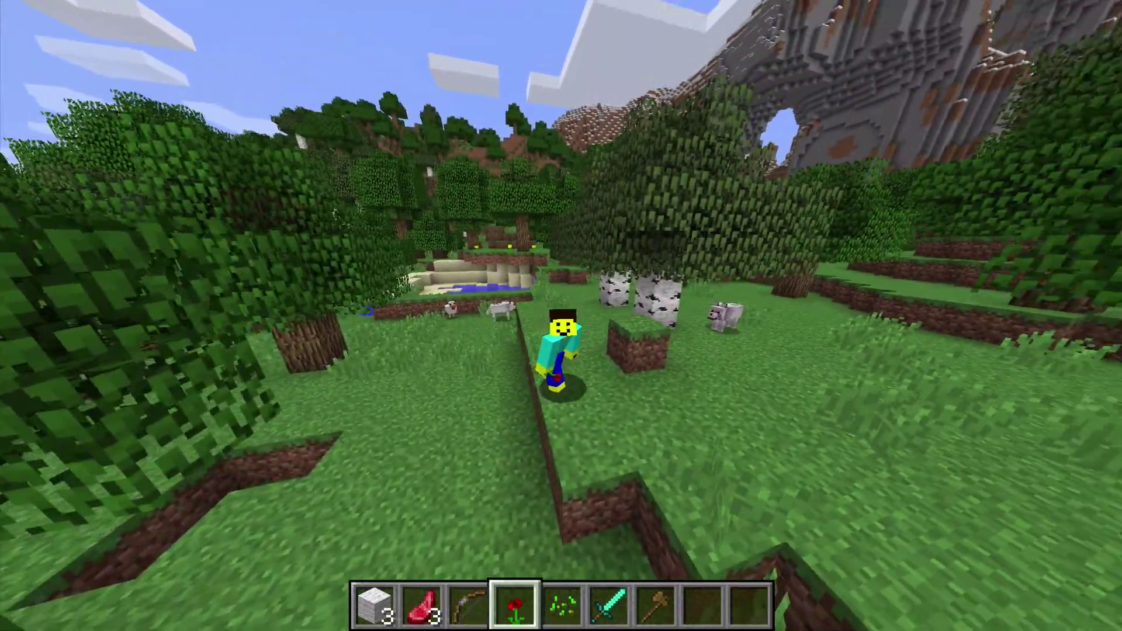
# Step: Walk beside a birch tree and reset position 1 to (1139, 67, -215) with the wooden-axe wand
pyautogui.press('F5')
pyautogui.press('w')
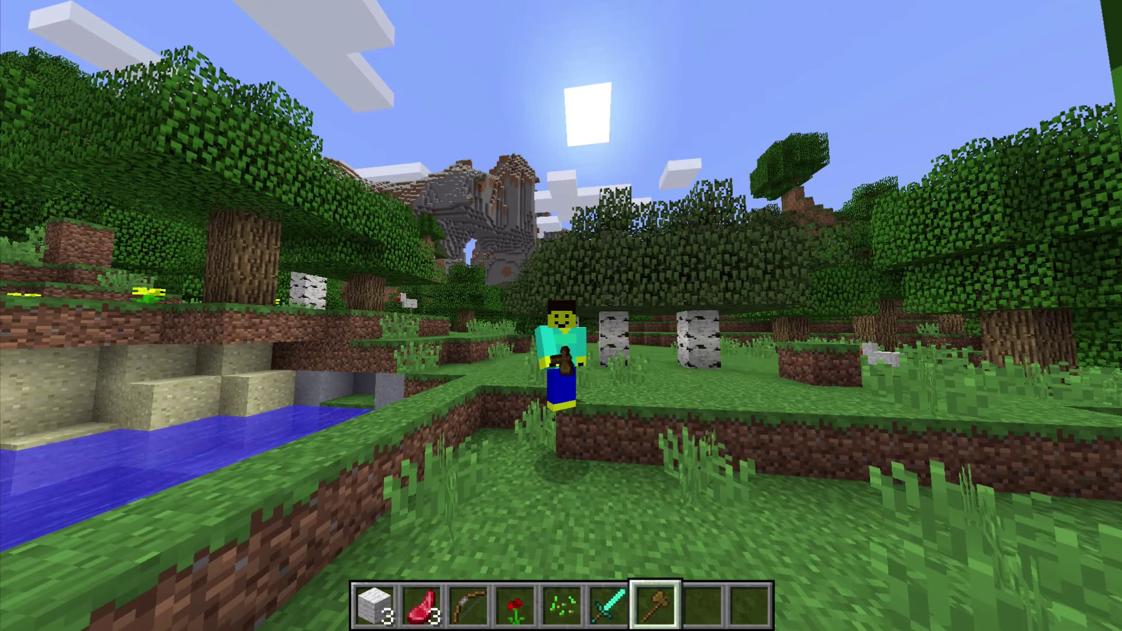
pyautogui.press('F5')
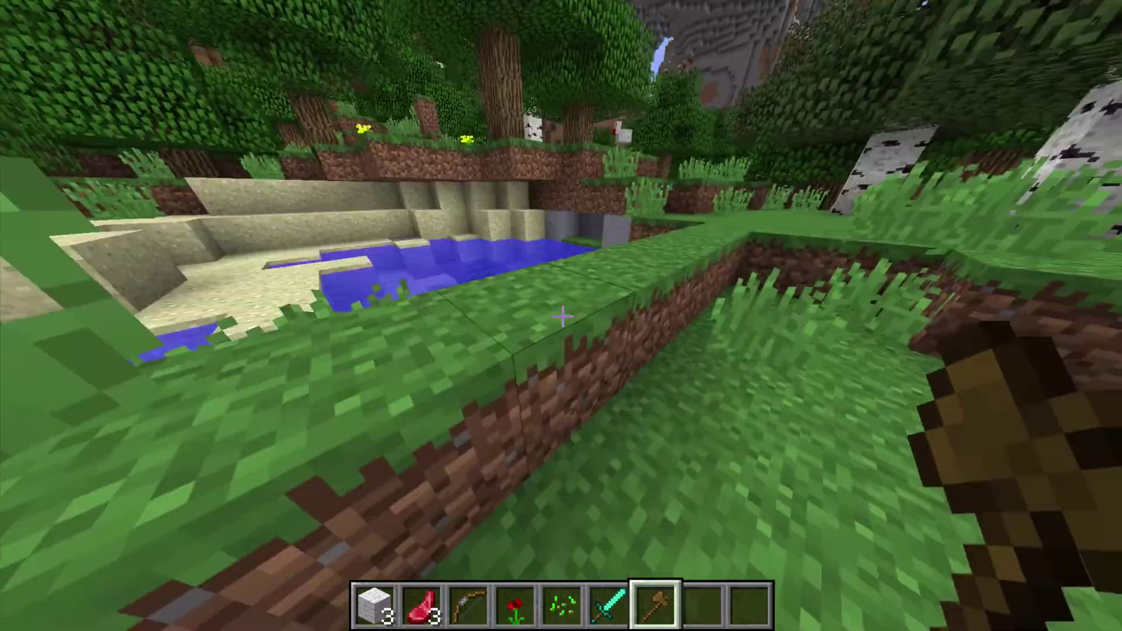
pyautogui.press('F5')
pyautogui.press('F5')
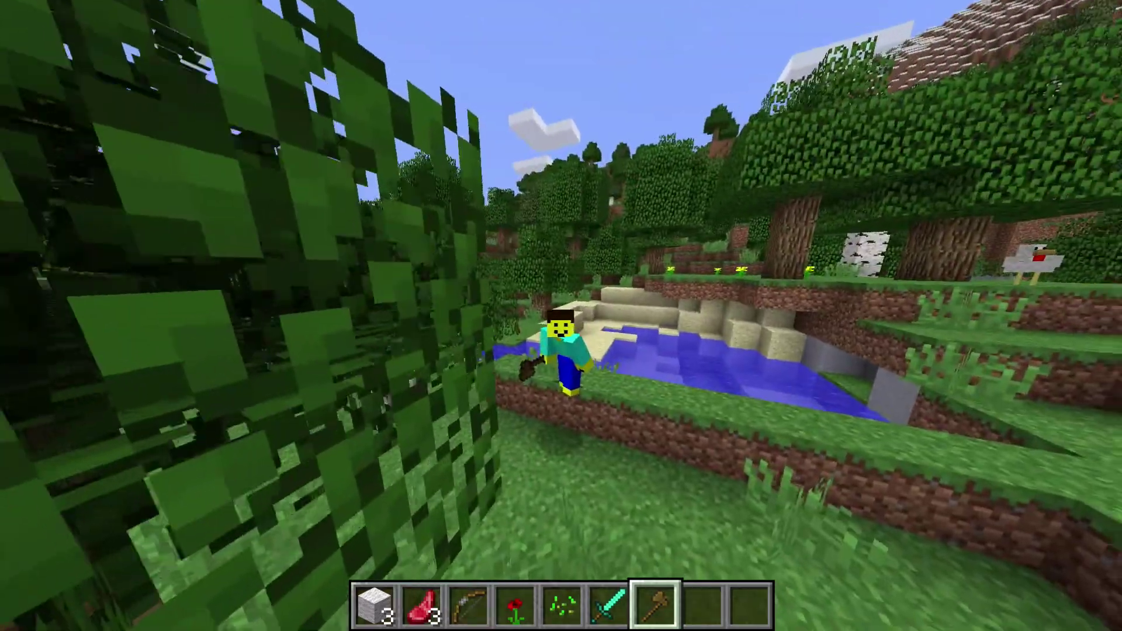
pyautogui.click(561, 316)
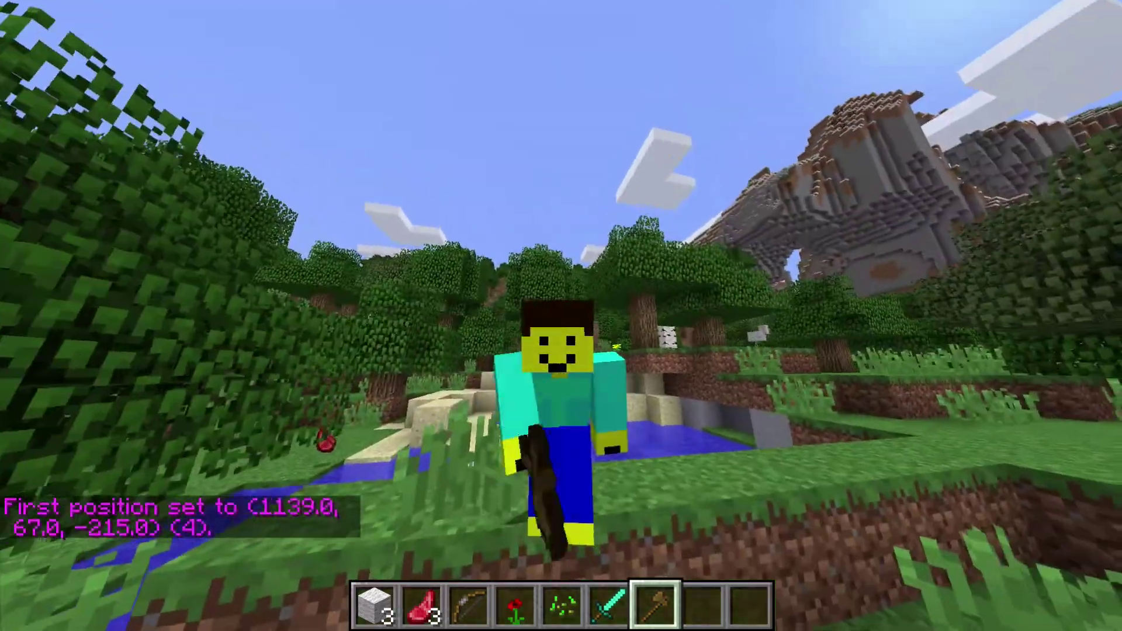